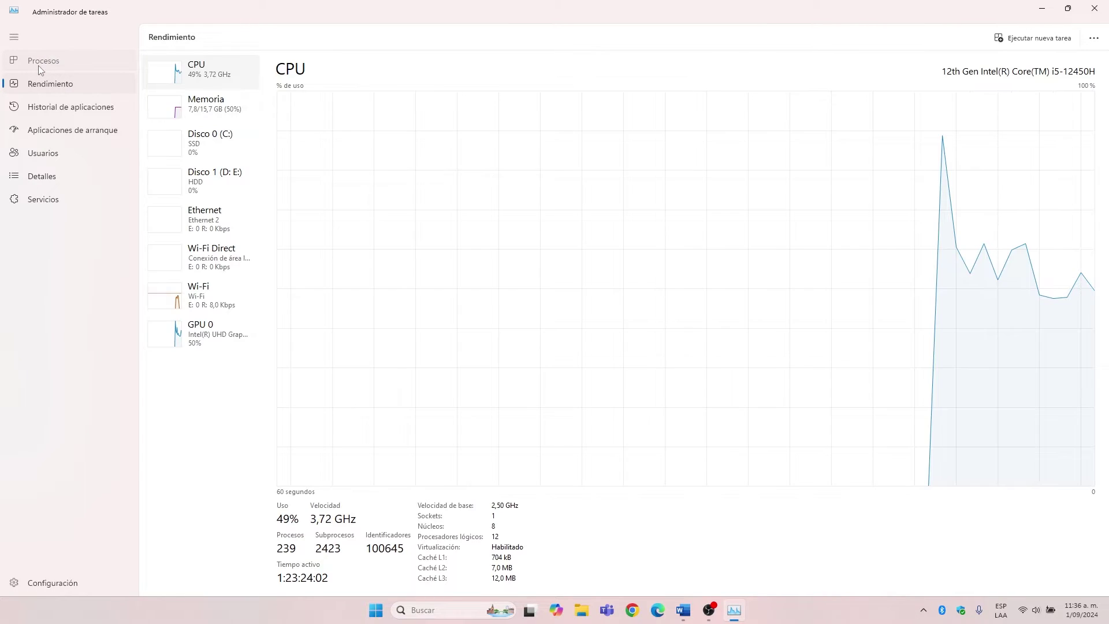
Step: Restart the Explorador de Windows process from the list of Windows processes and close Task Manager
left_click(38, 65)
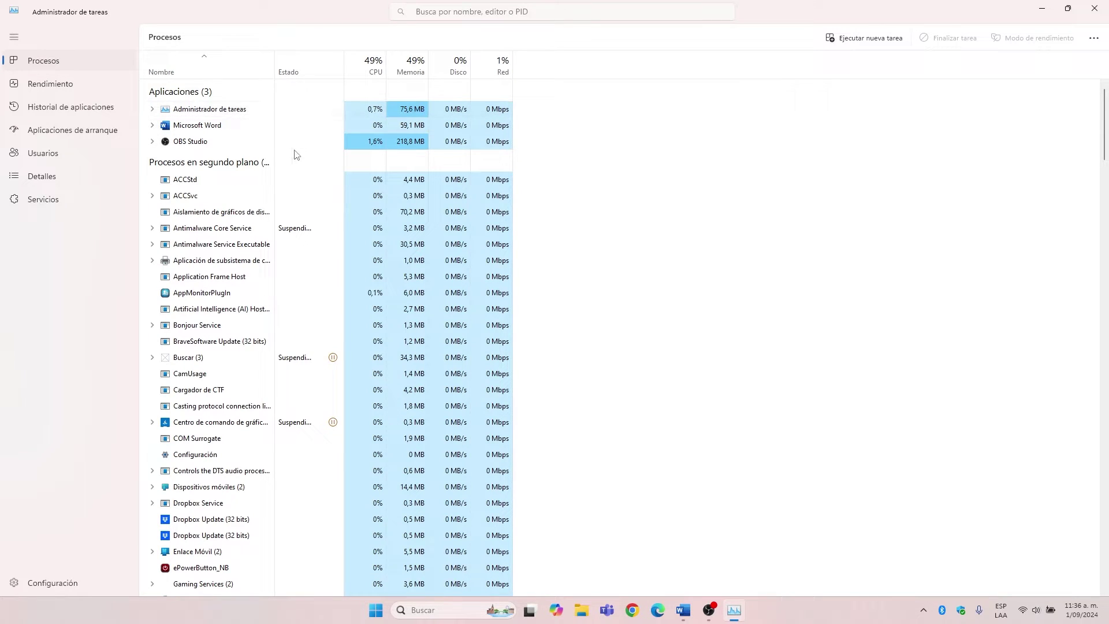
scroll(305, 164, "down", 3)
scroll(304, 164, "down", 15)
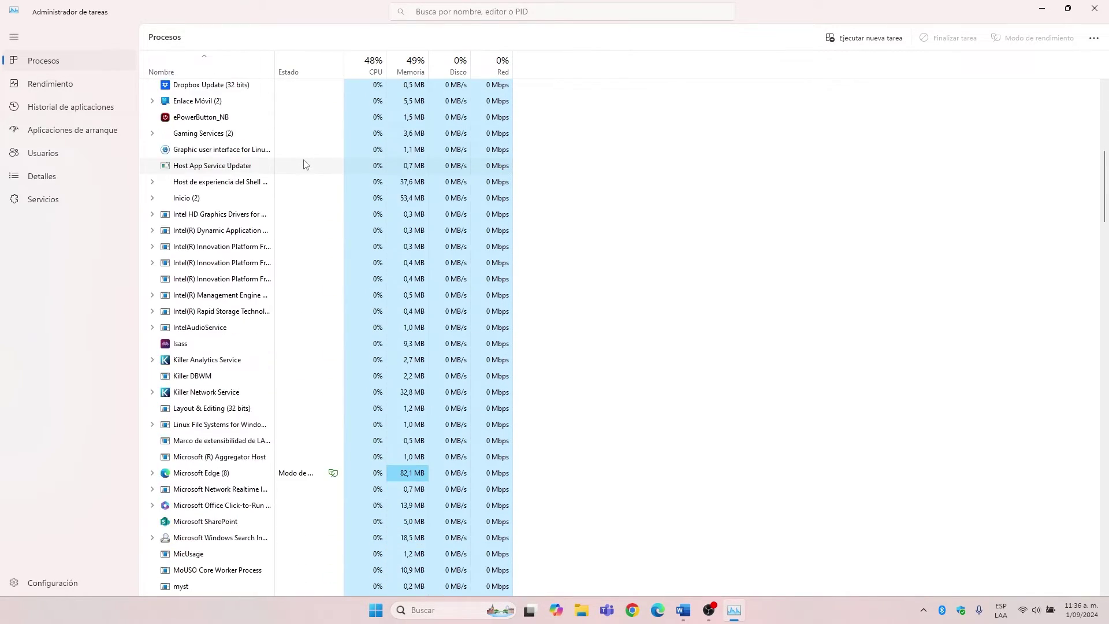
scroll(305, 164, "down", 20)
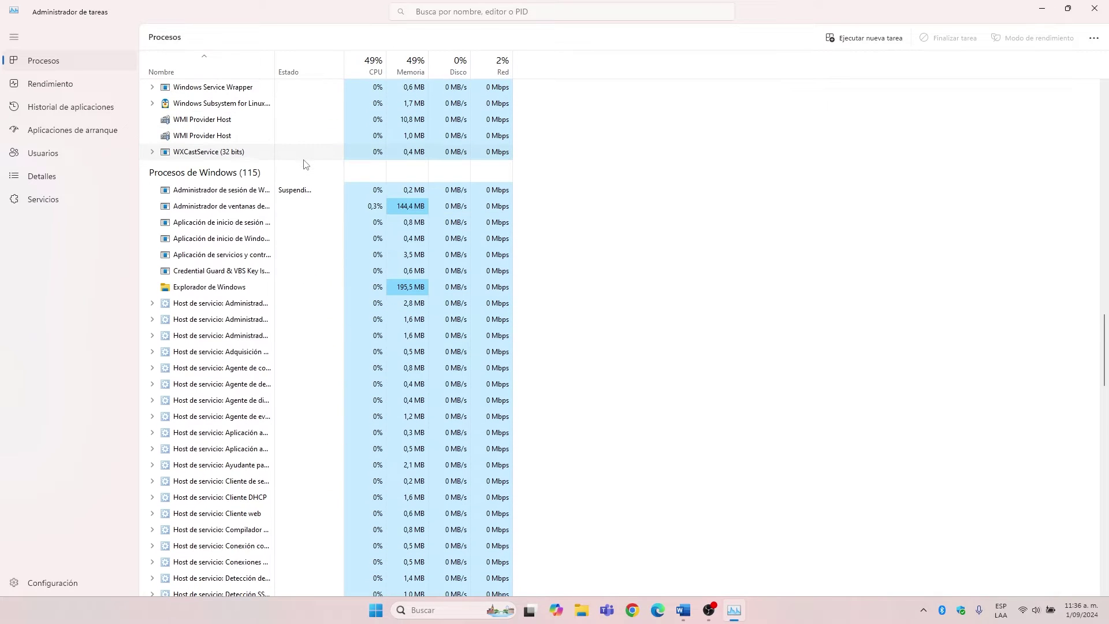
left_click(213, 289)
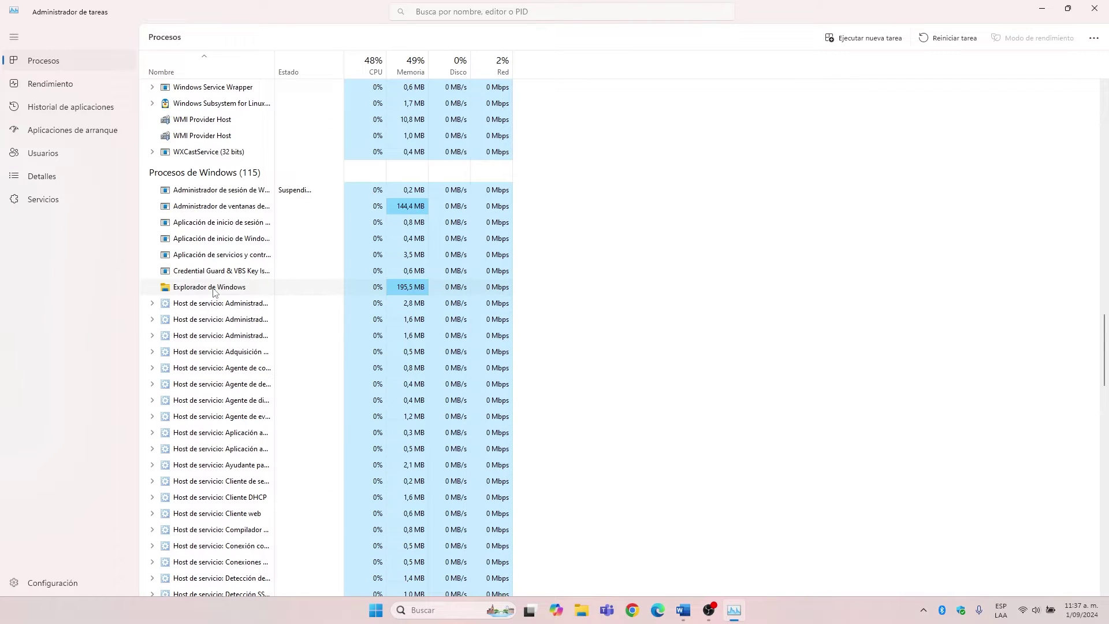
right_click(215, 286)
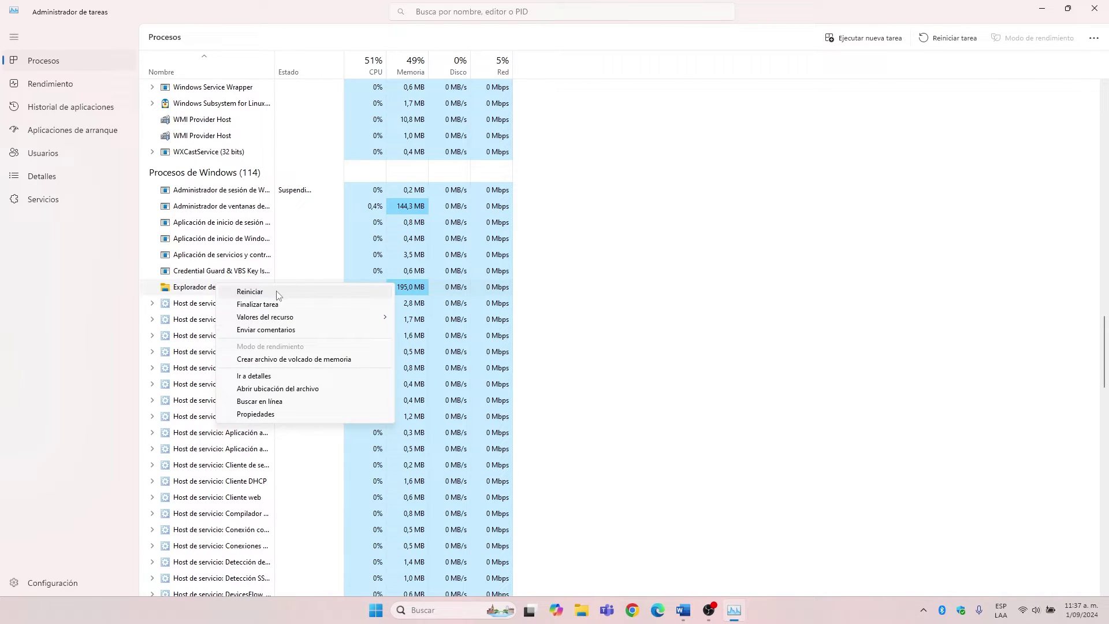
left_click(279, 294)
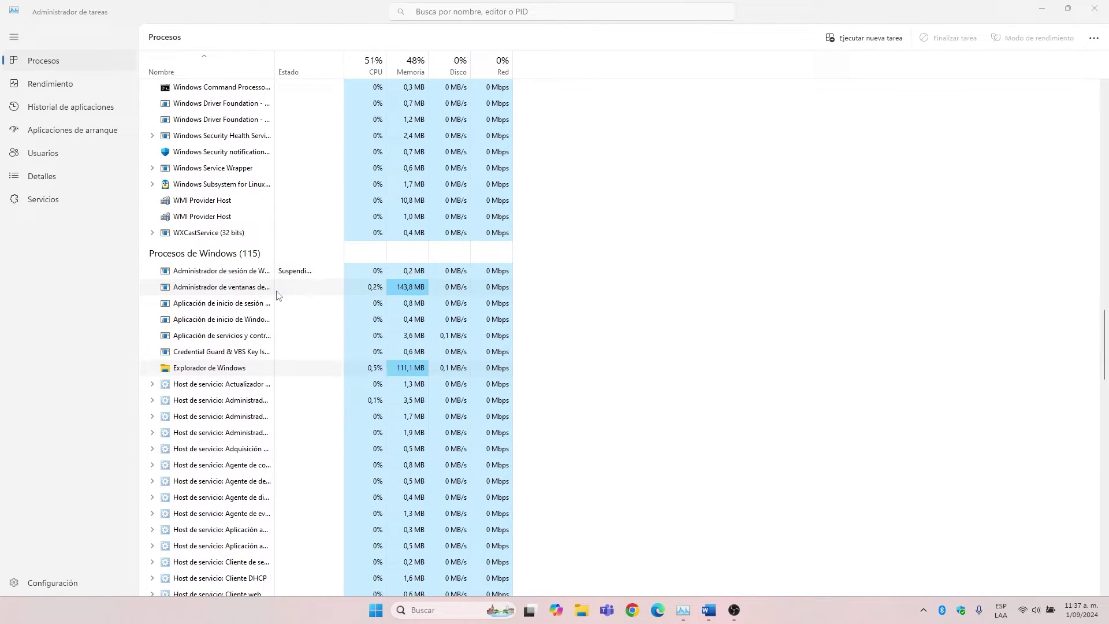
scroll(279, 296, "down", 1)
scroll(279, 296, "down", 1)
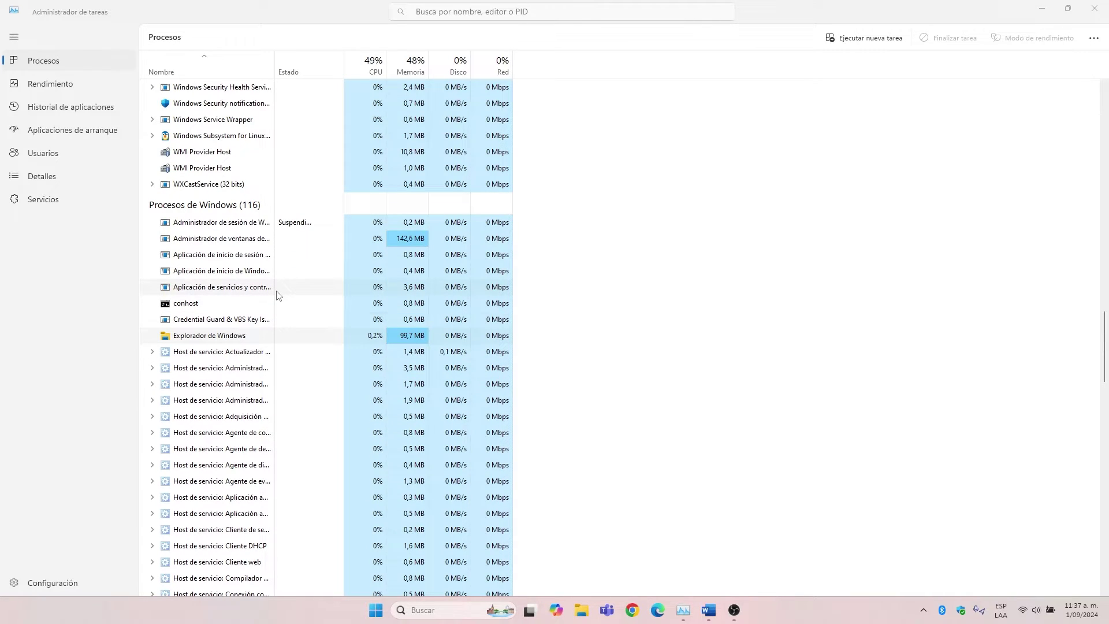
key("alt+F4")
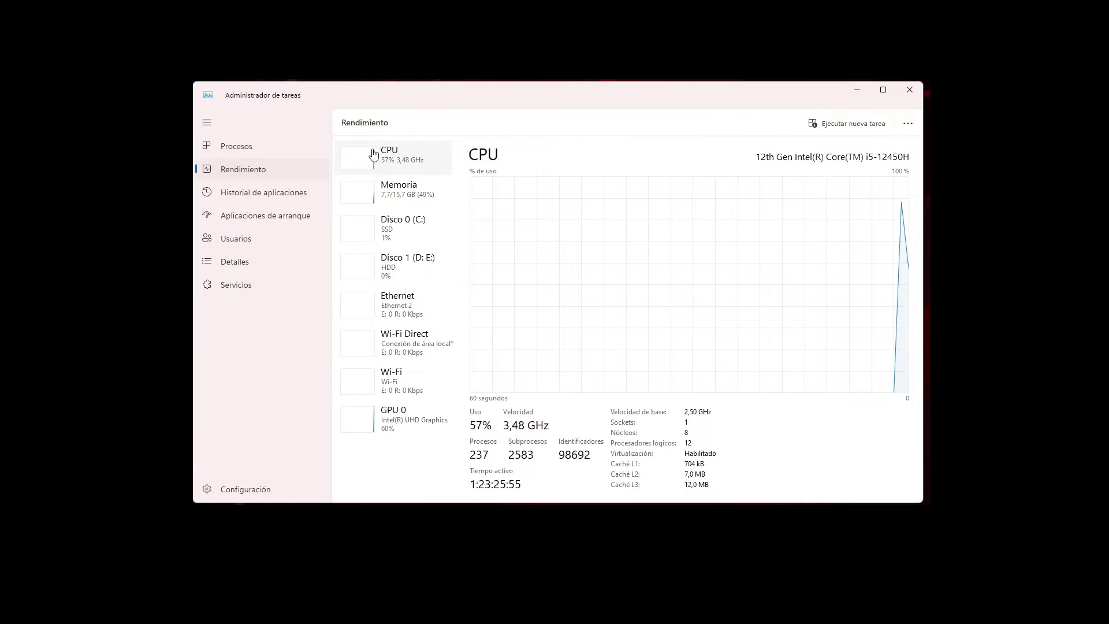
Step: Run explorer.exe as a new task from the Procesos page and minimize Task Manager
left_click(253, 151)
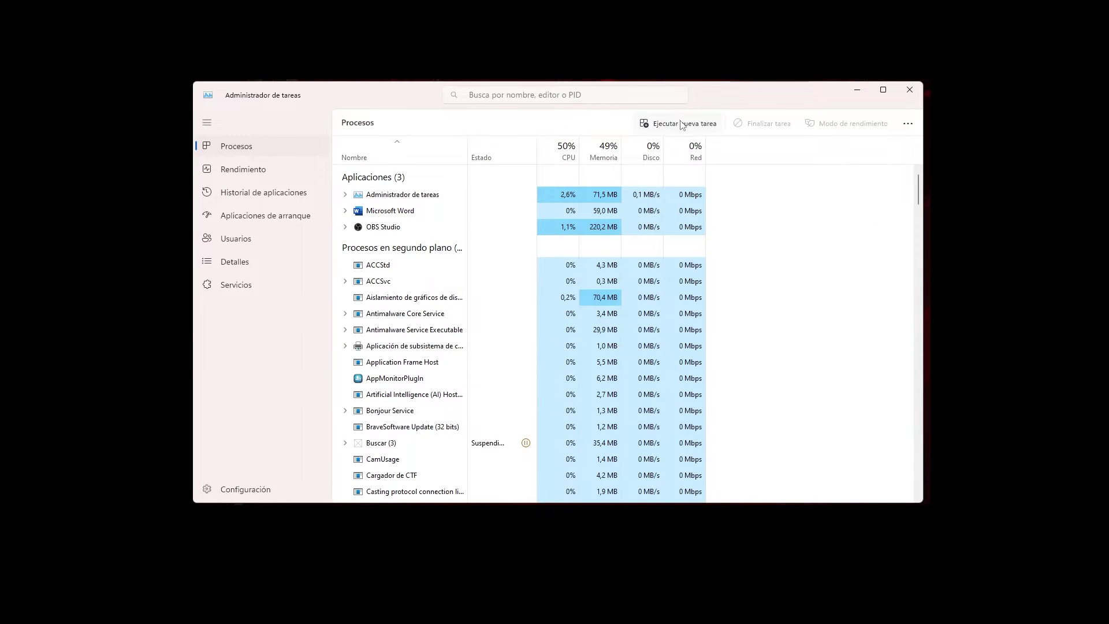
left_click(682, 125)
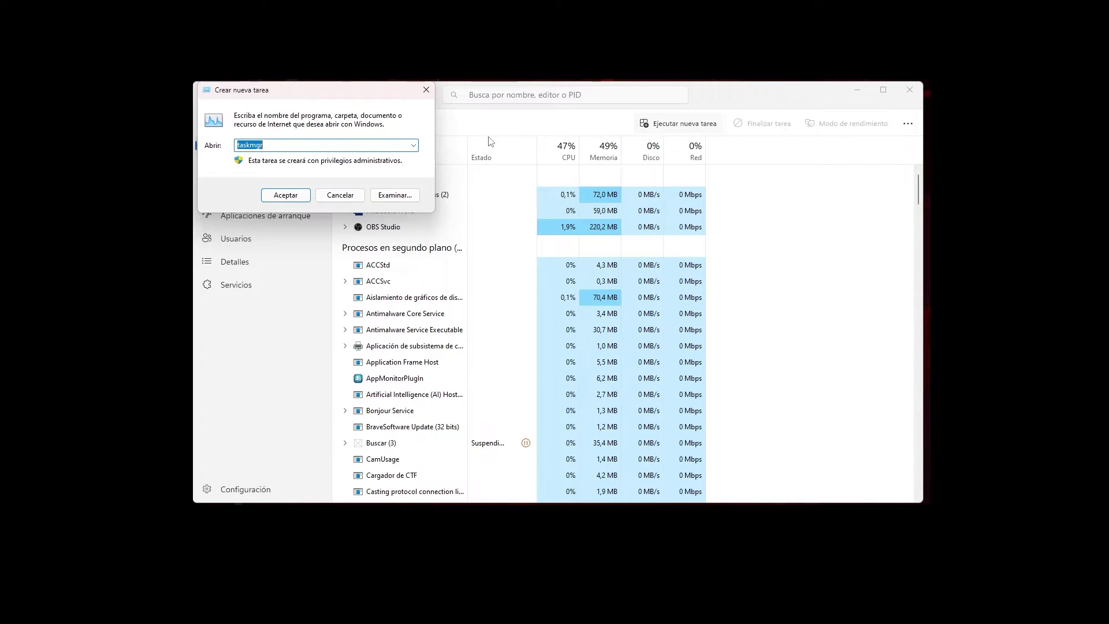
type("explorer.exe")
left_click(292, 195)
left_click(857, 89)
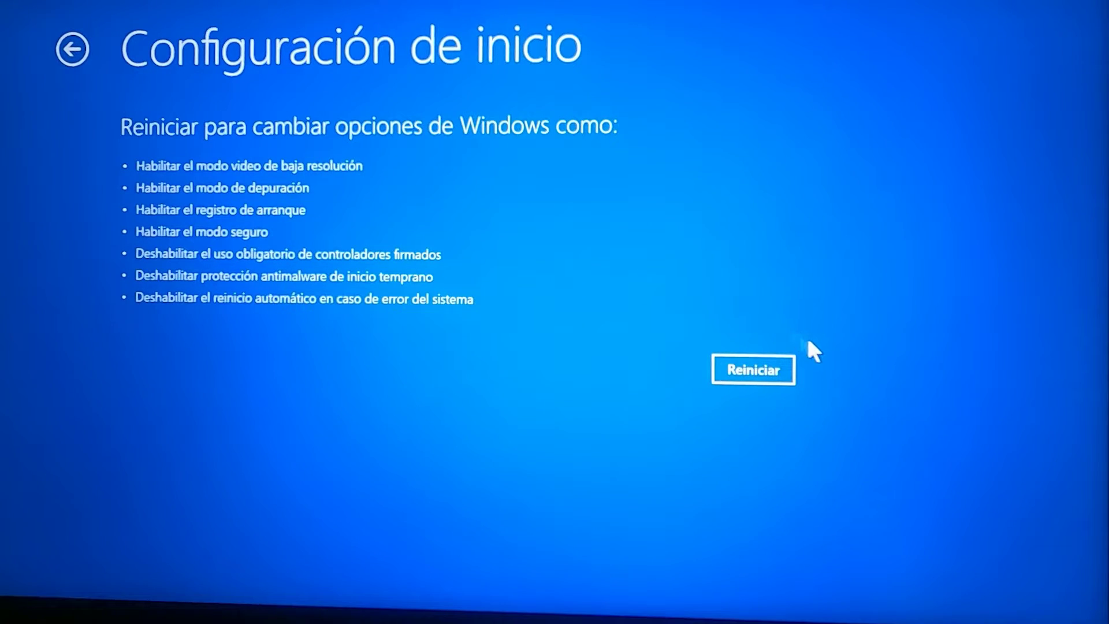
Step: Restart the computer from the Configuración de inicio screen
left_click(777, 371)
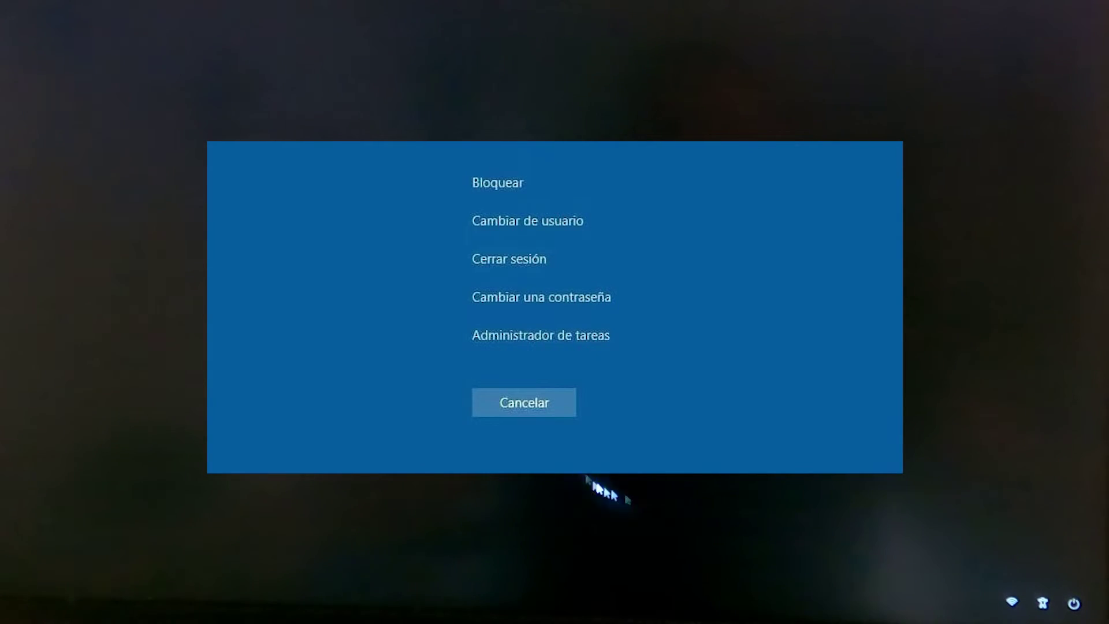
Step: Reboot from the security screen into the recovery environment and restart through Solucionar problemas, Opciones avanzadas and Configuración de inicio
left_click(1074, 604)
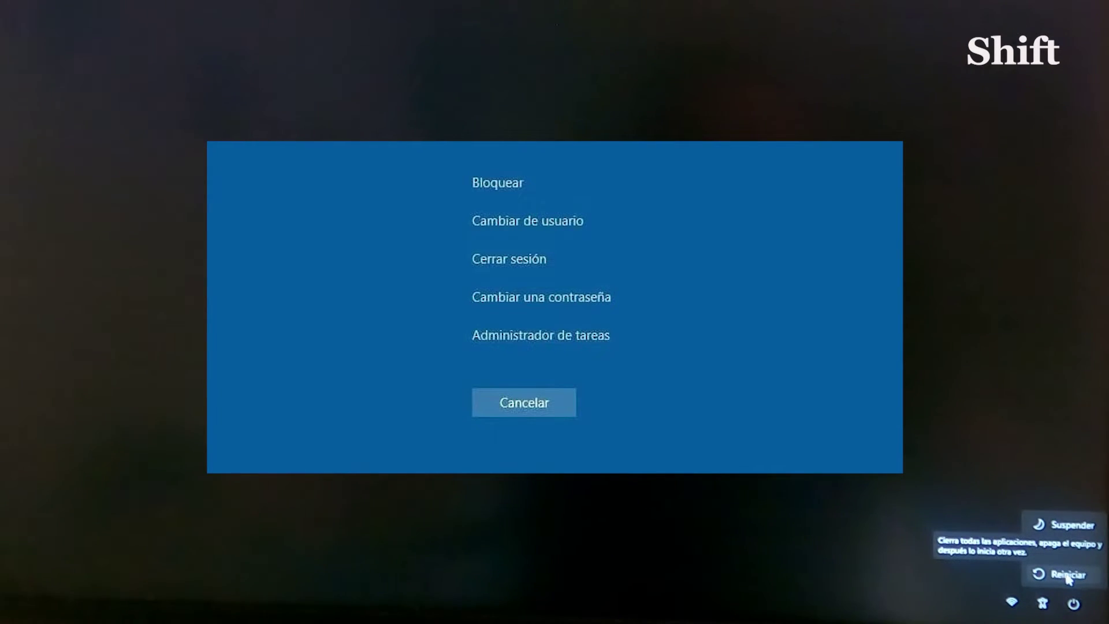
left_click(1062, 574)
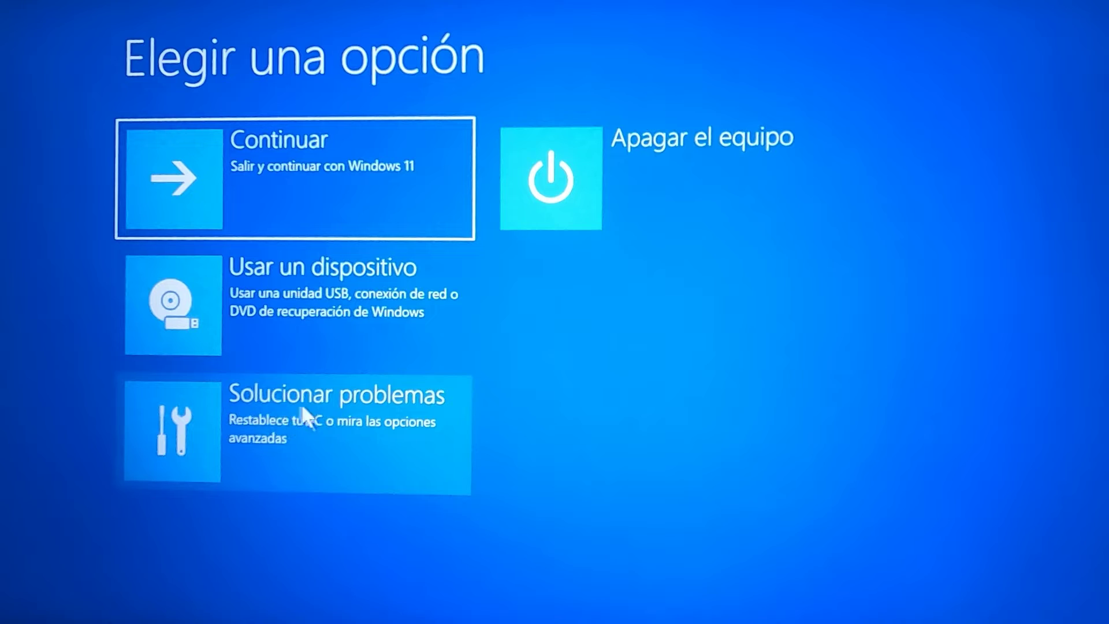
left_click(286, 418)
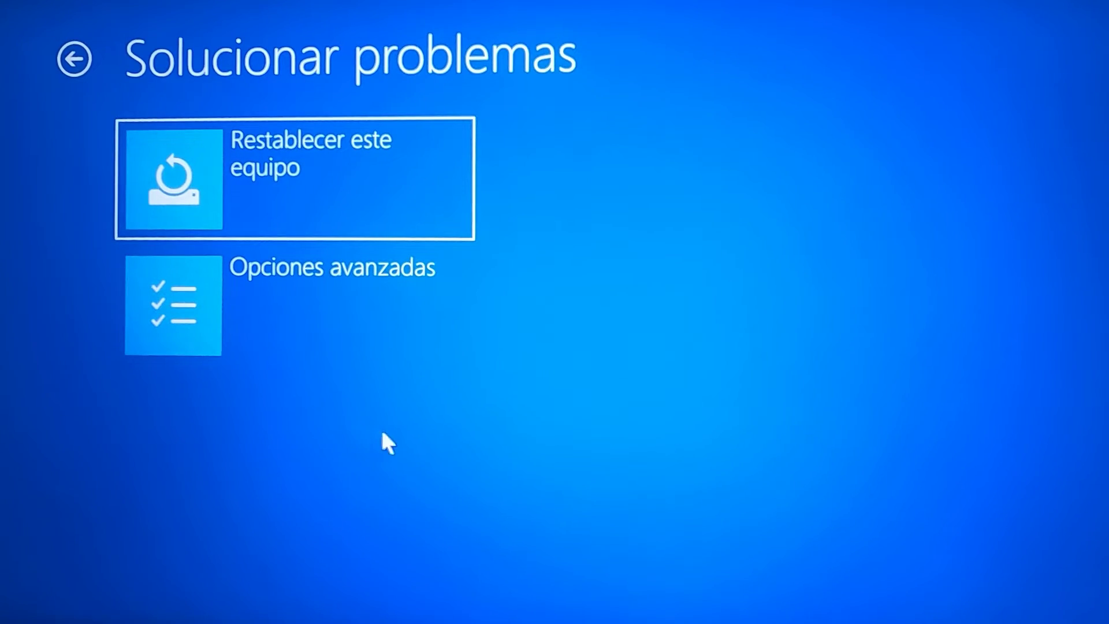
left_click(262, 290)
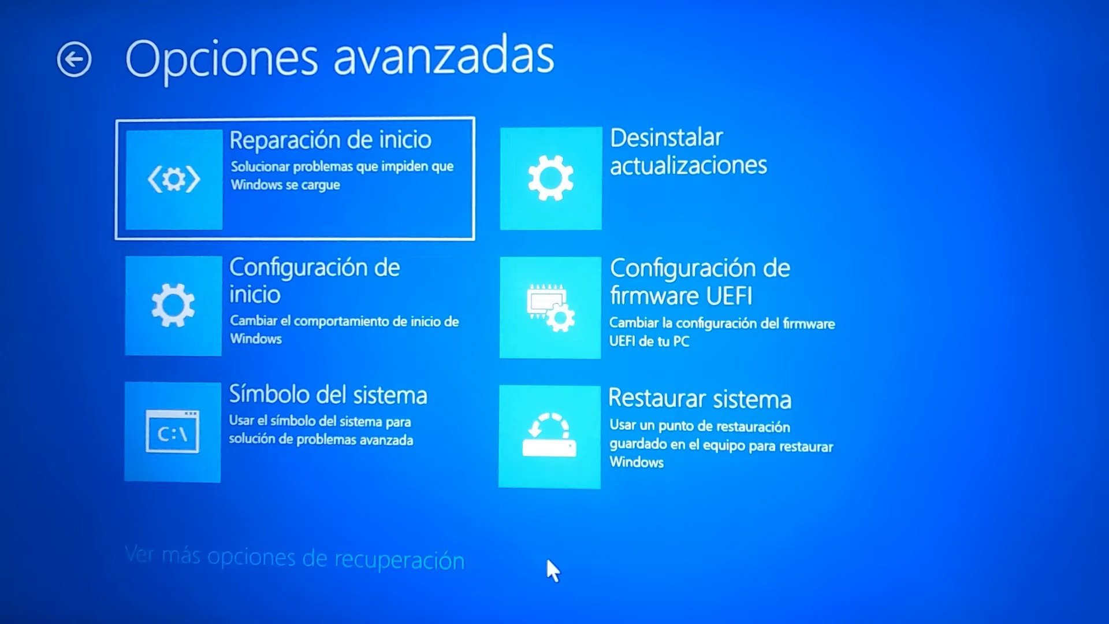
left_click(334, 295)
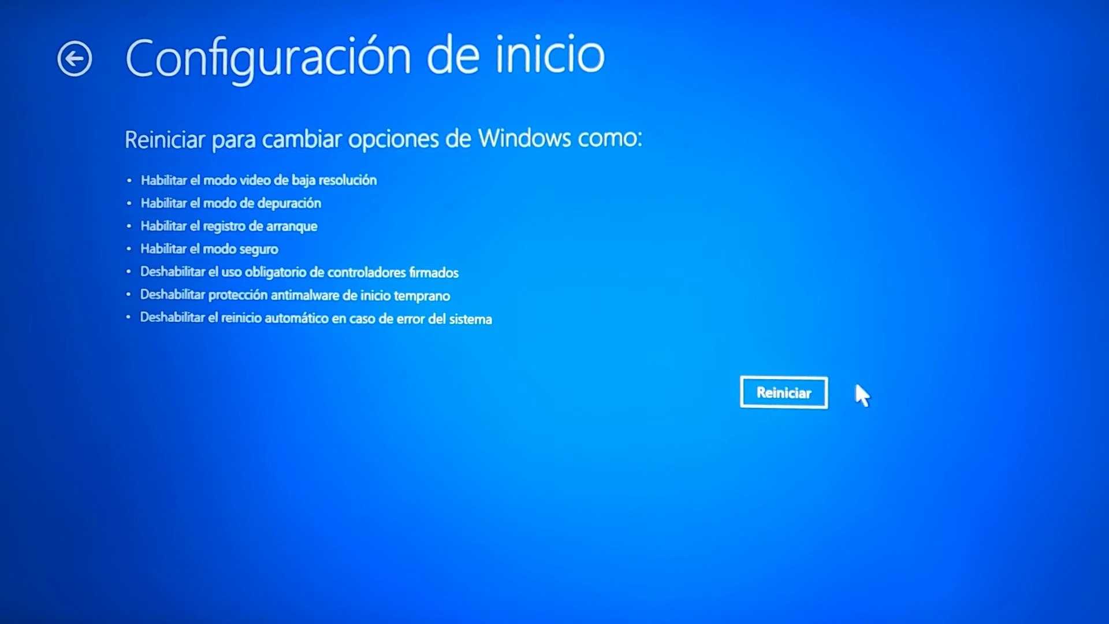
left_click(805, 396)
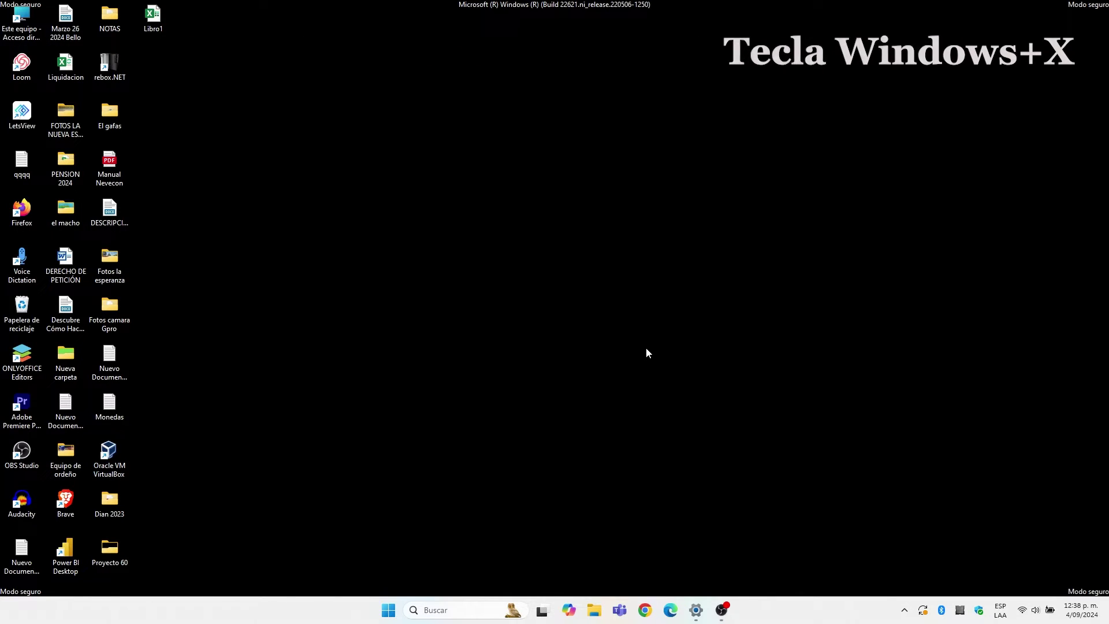
Step: Open Device Manager in a maximized window and expand the Adaptadores de pantalla category
key("super+x")
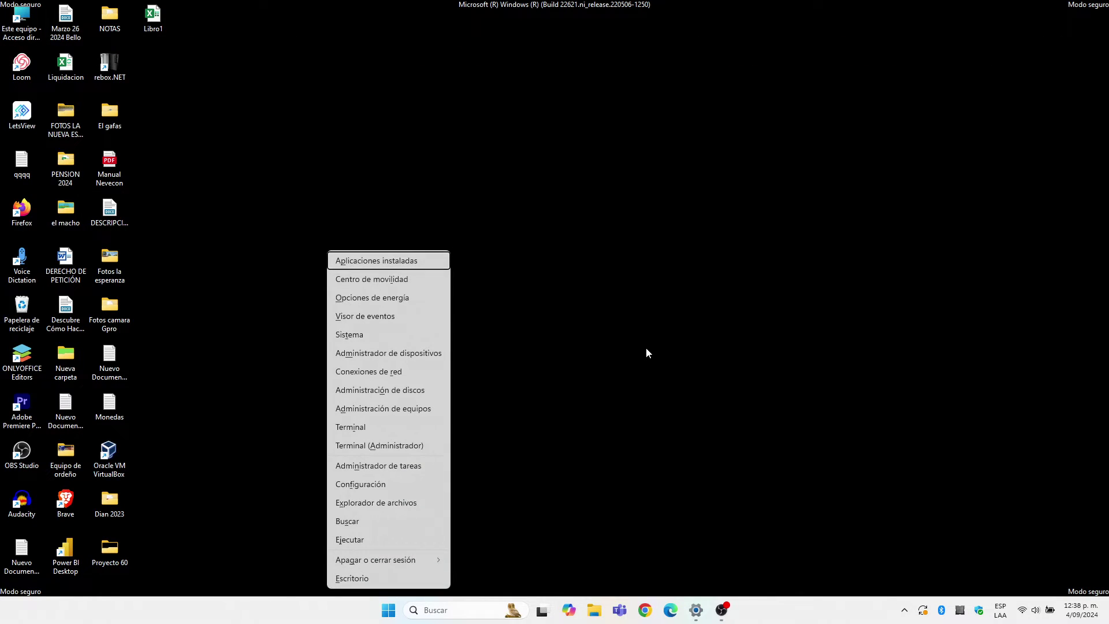
left_click(429, 354)
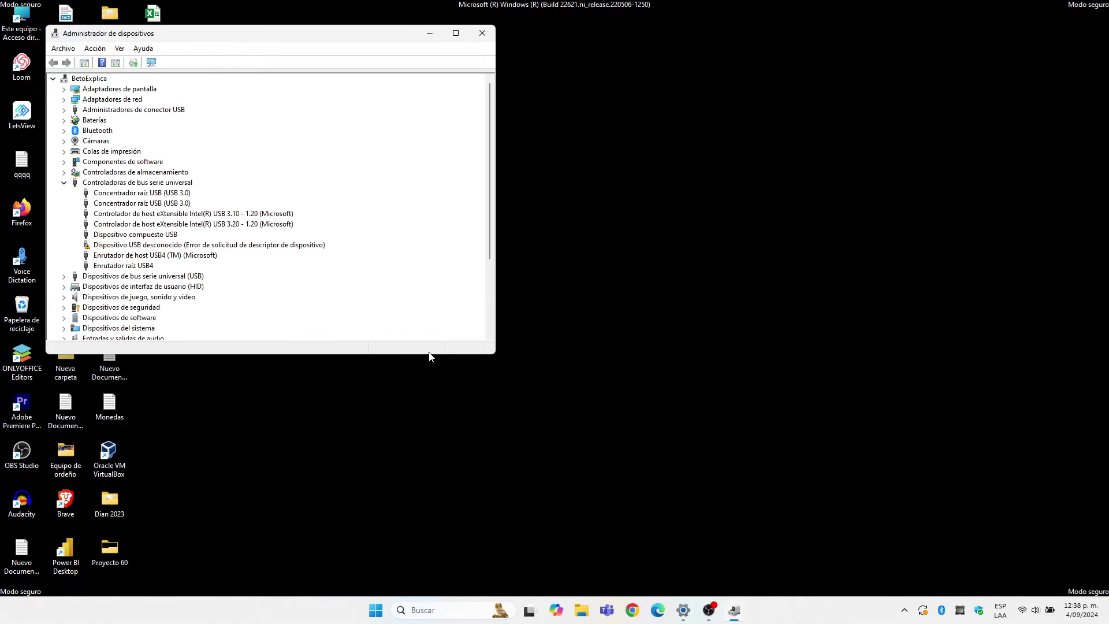
left_click(455, 33)
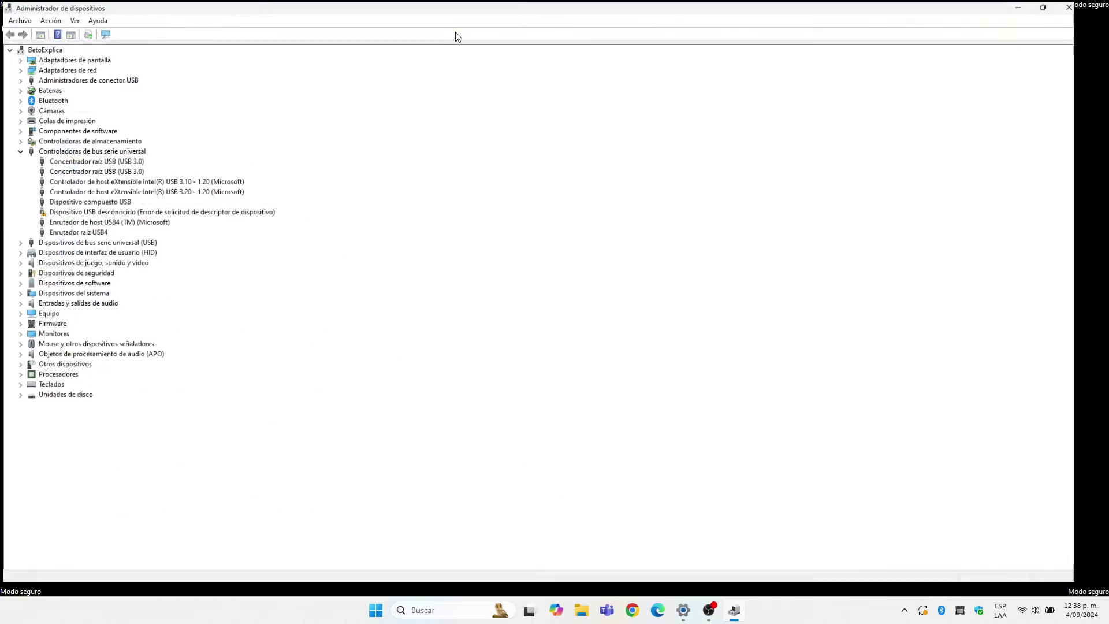
left_click(18, 60)
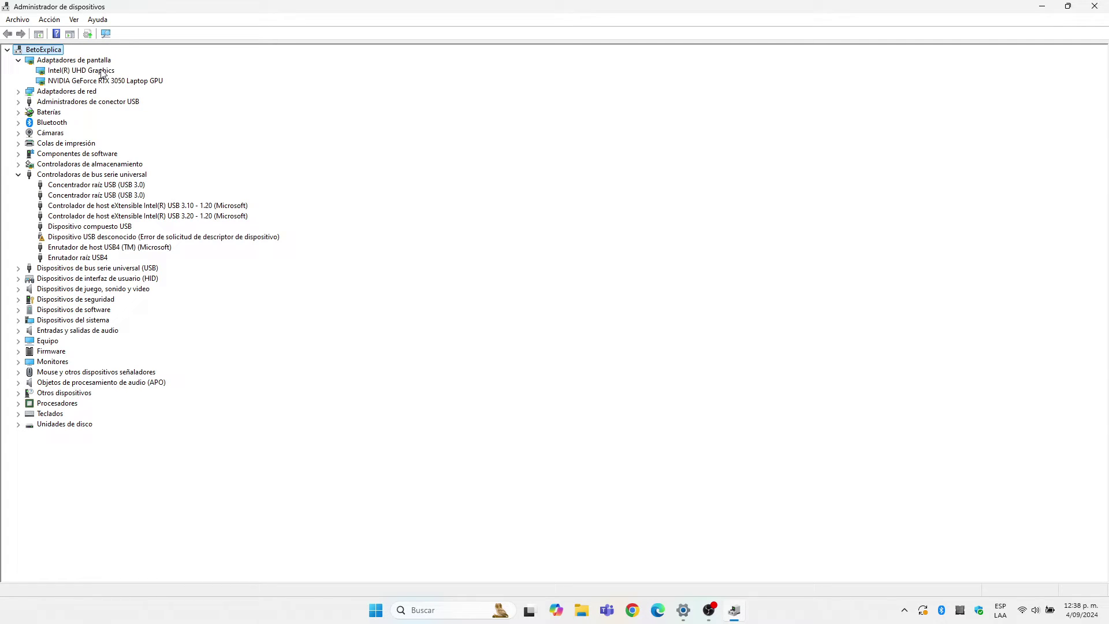
Step: Search automatically for an updated driver for the Intel(R) UHD Graphics adapter and close the update wizard
left_click(95, 72)
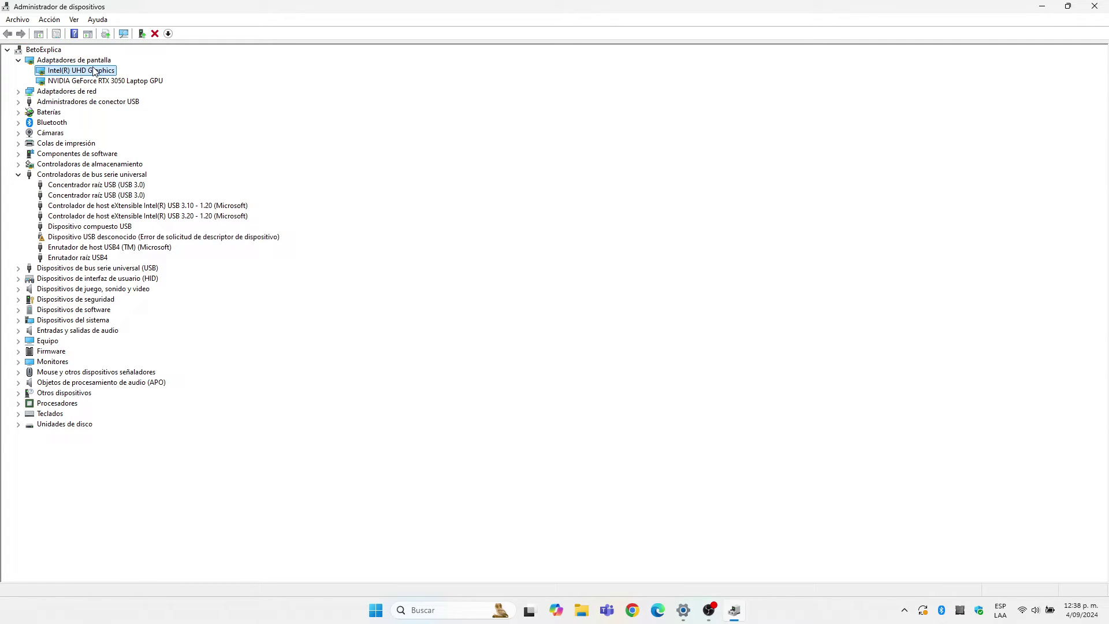
right_click(95, 71)
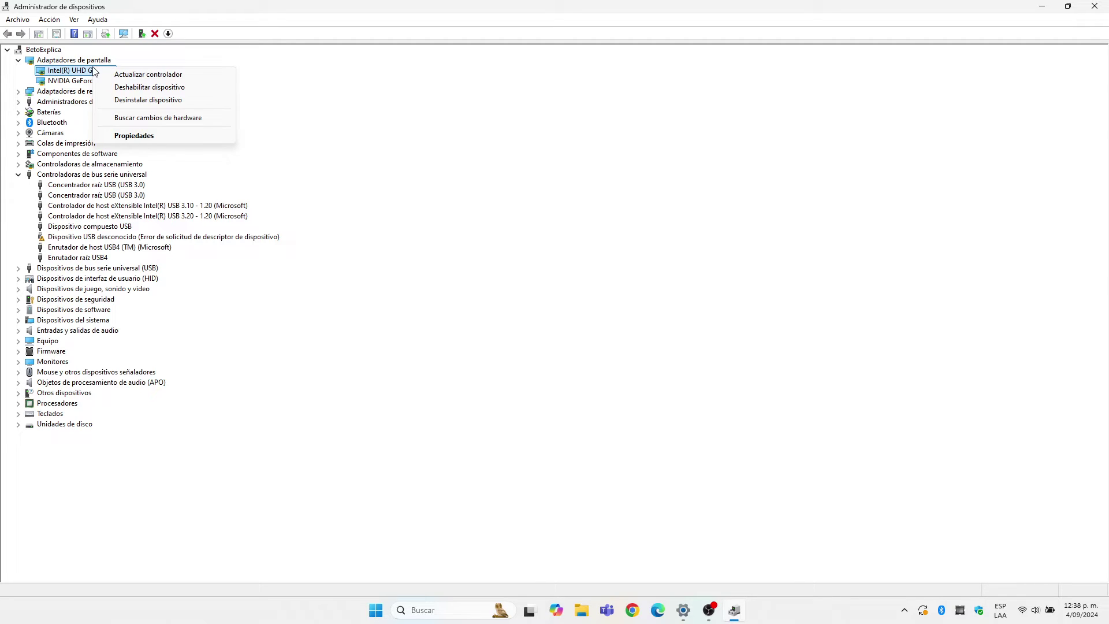
left_click(161, 78)
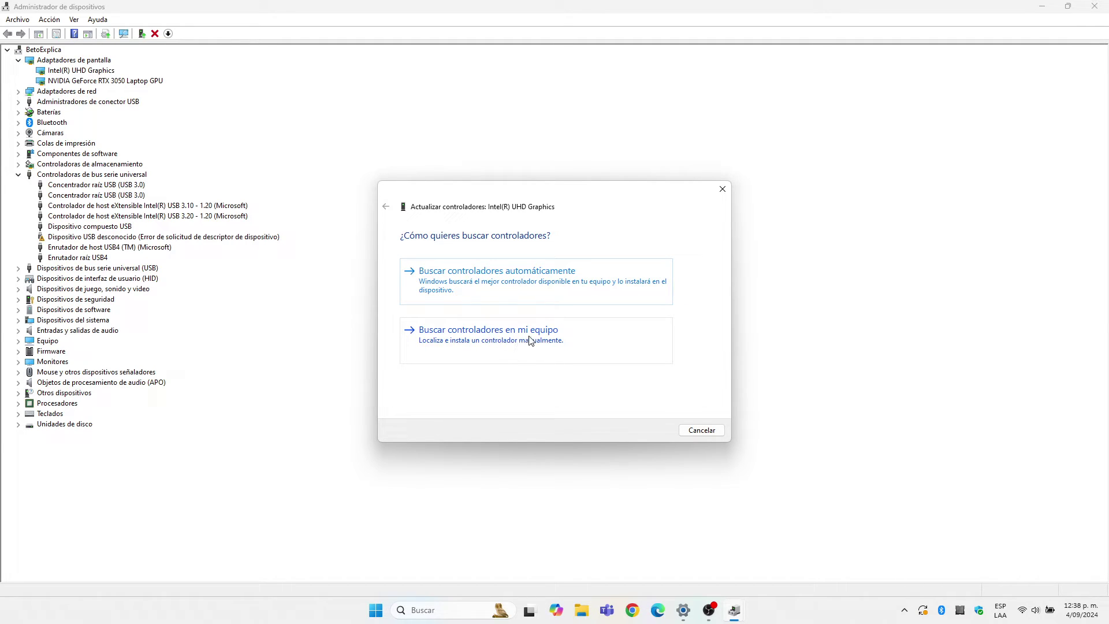
left_click(501, 280)
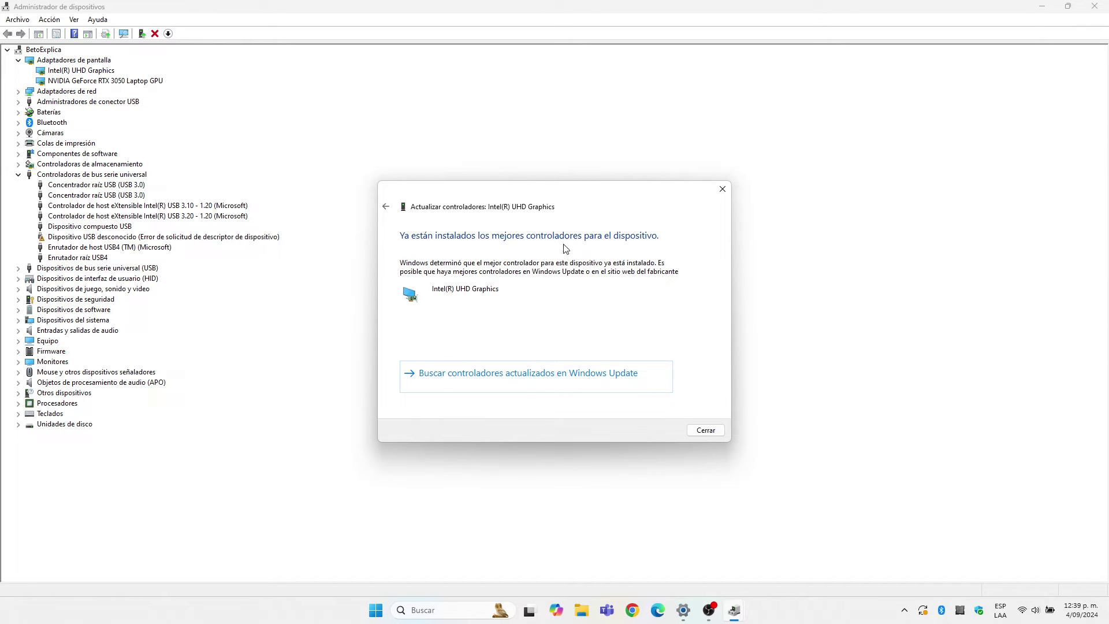
left_click(721, 189)
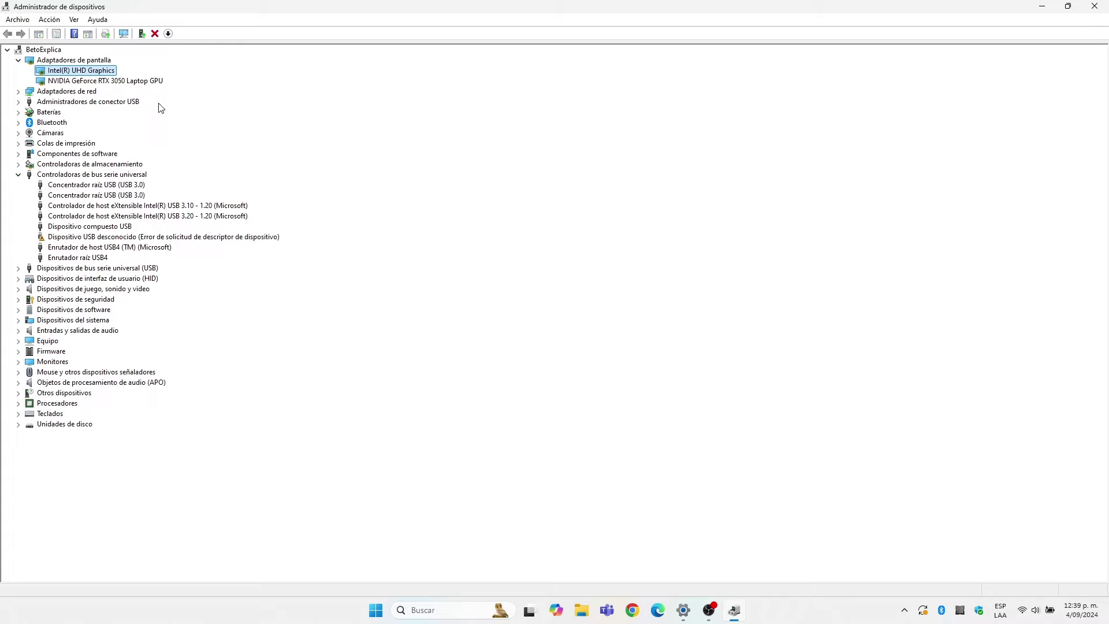
Step: Open the uninstall dialog for Intel(R) UHD Graphics and choose the option to try removing its driver
left_click(156, 80)
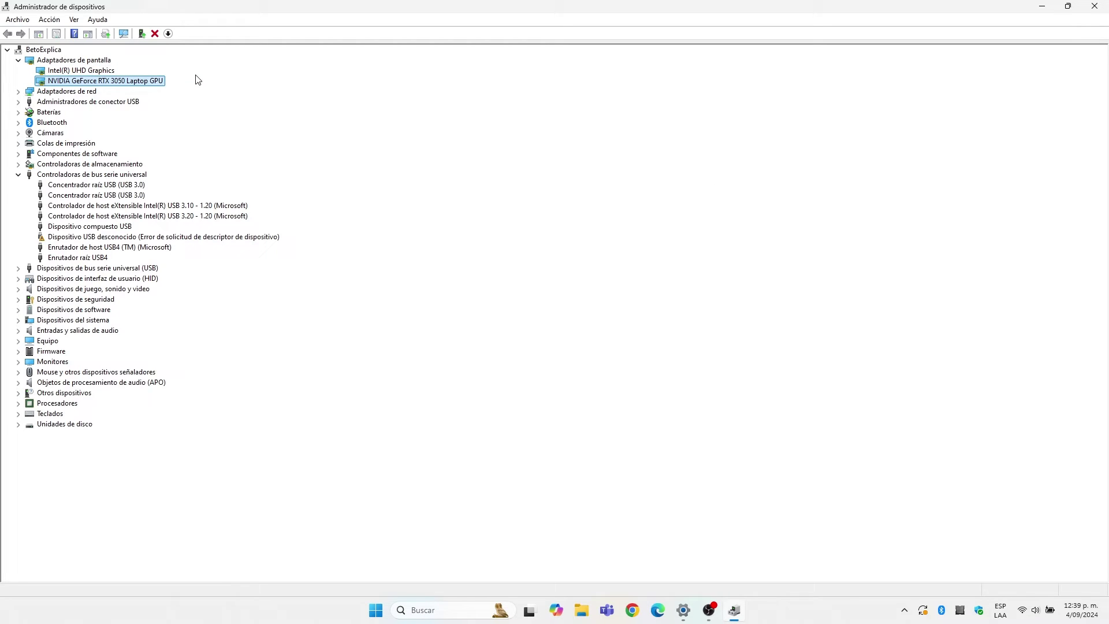
right_click(100, 72)
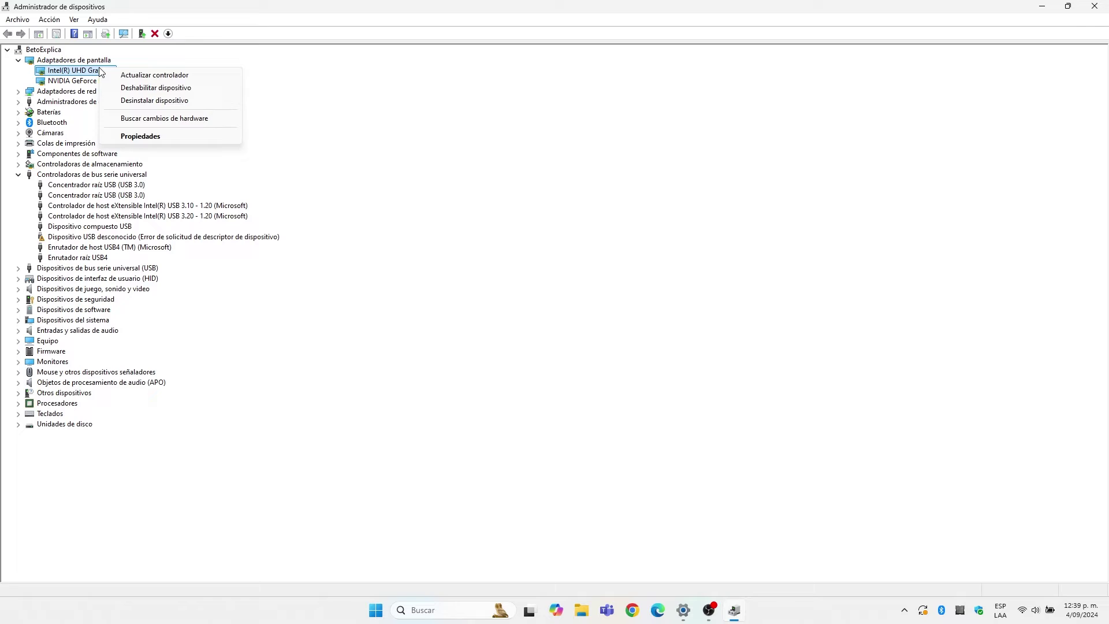
left_click(160, 101)
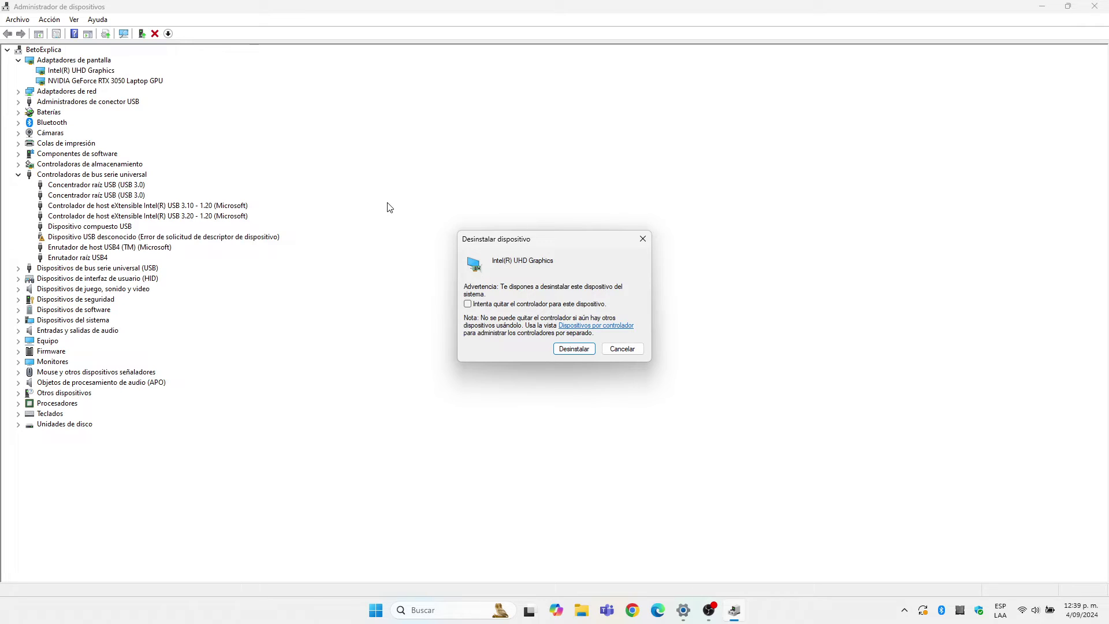
left_click(468, 304)
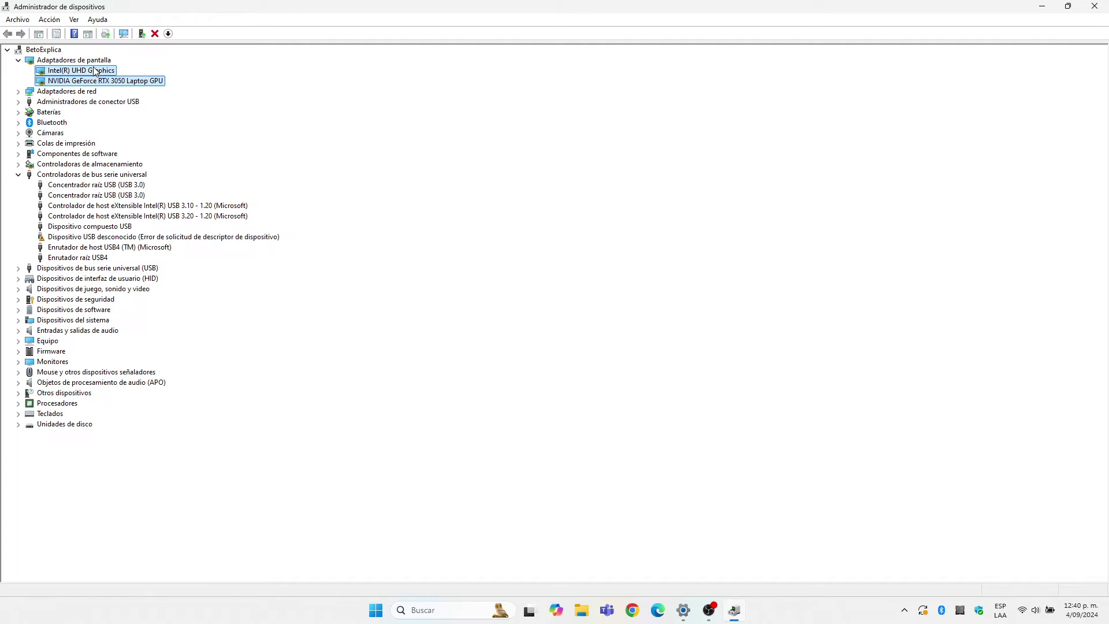
Step: Review the driver information in the Intel(R) UHD Graphics properties and close the dialog
right_click(96, 69)
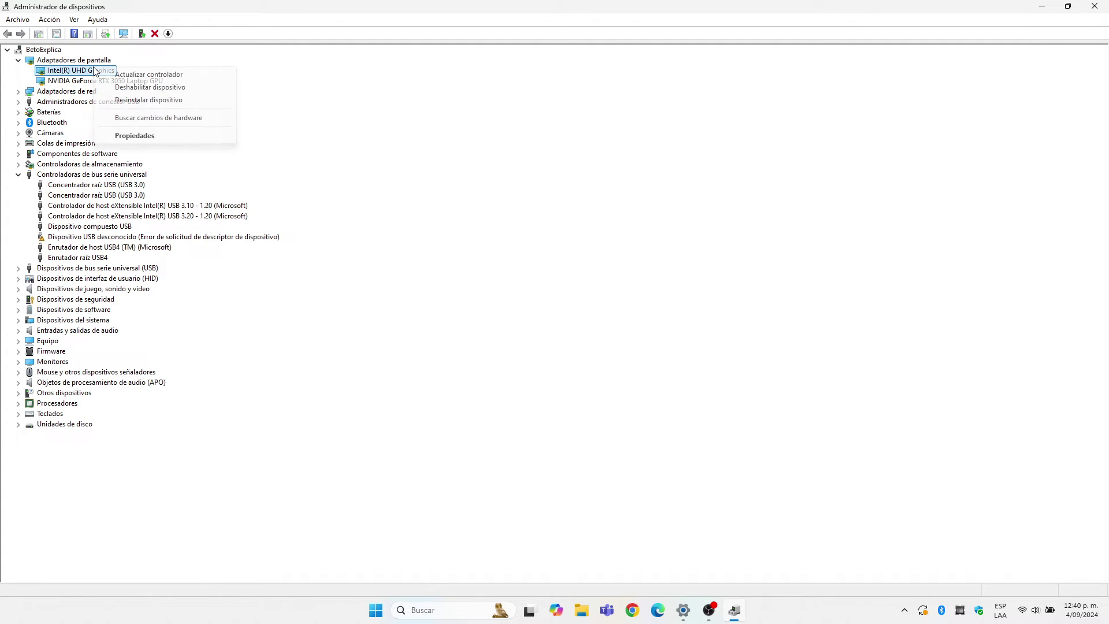
left_click(140, 138)
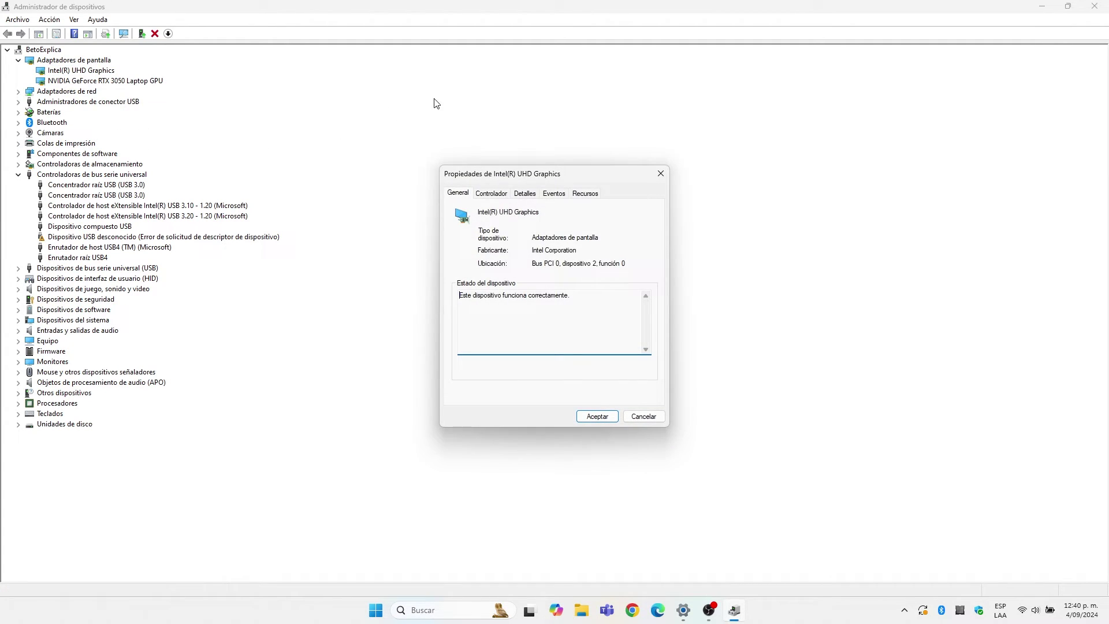
left_click(494, 193)
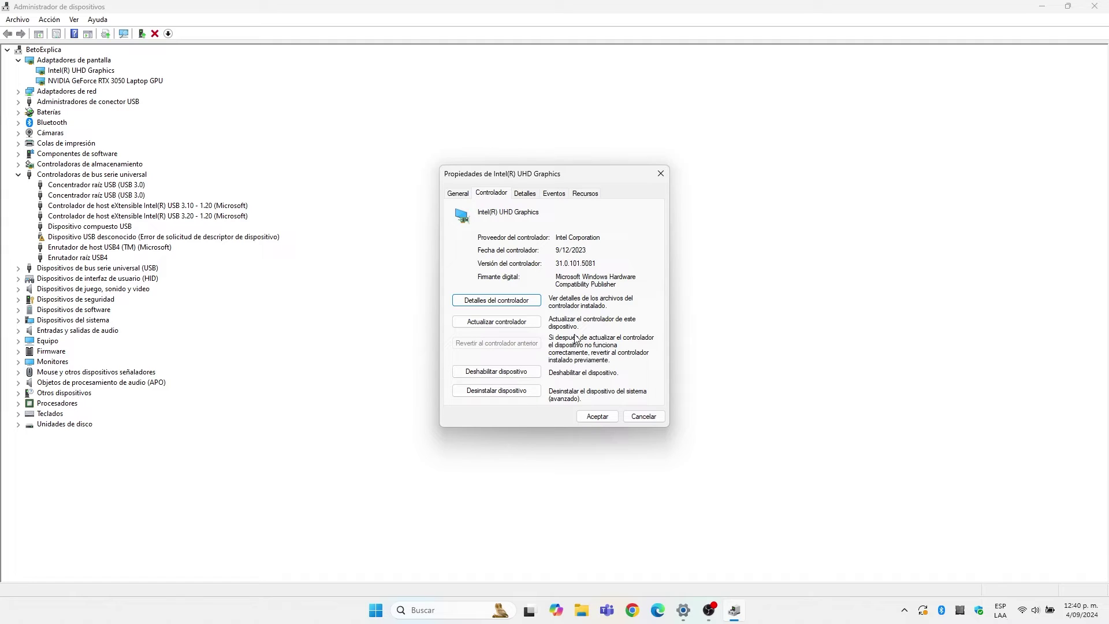
key("Escape")
Step: Open the driver information in the NVIDIA GeForce RTX 3050 Laptop GPU properties
right_click(95, 81)
left_click(121, 148)
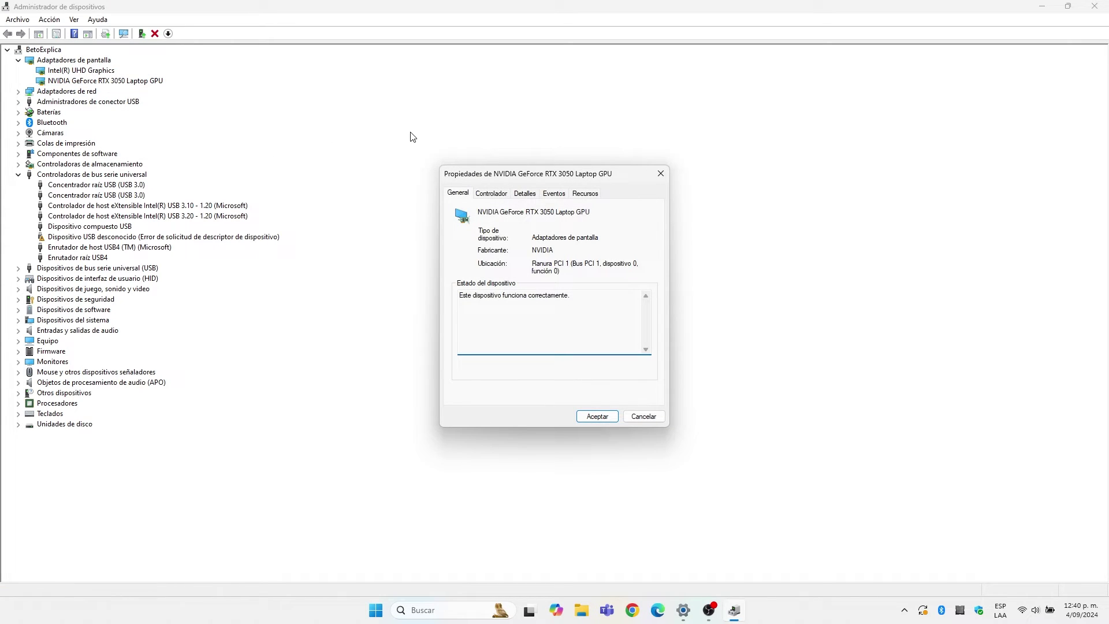
left_click(492, 193)
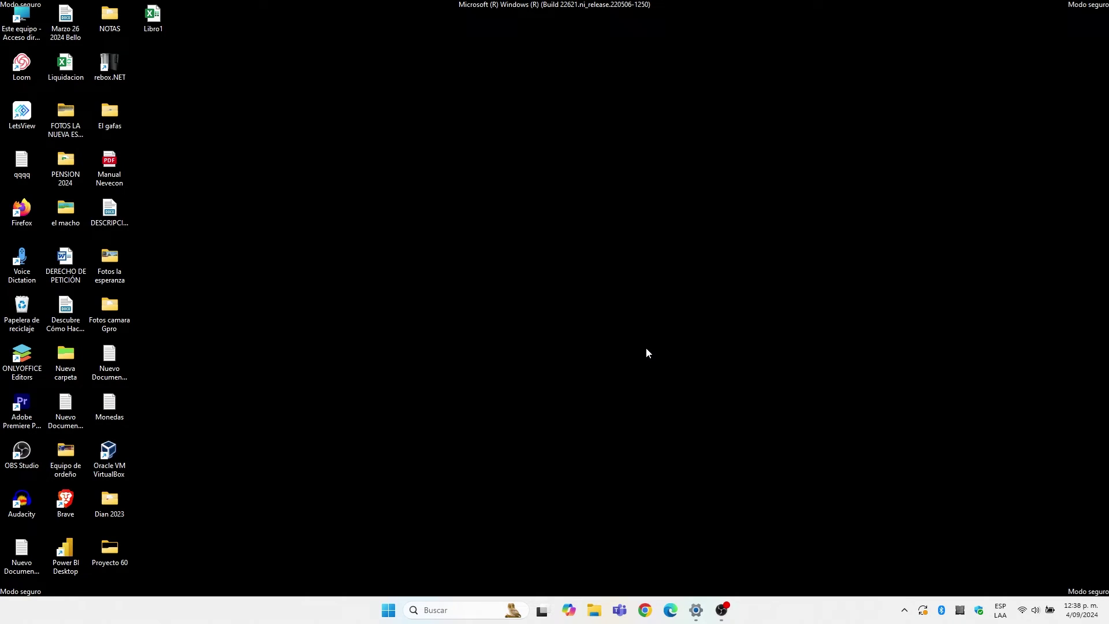
left_click(872, 303)
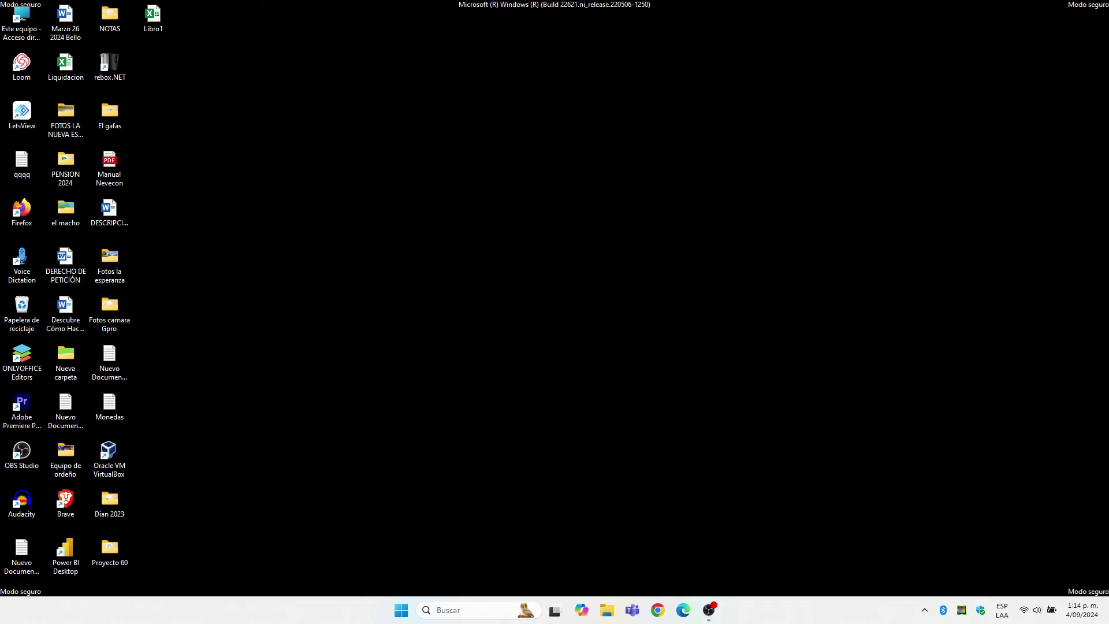
Step: Open Opciones de energía under Hardware y sonido in Control Panel
key("super+s")
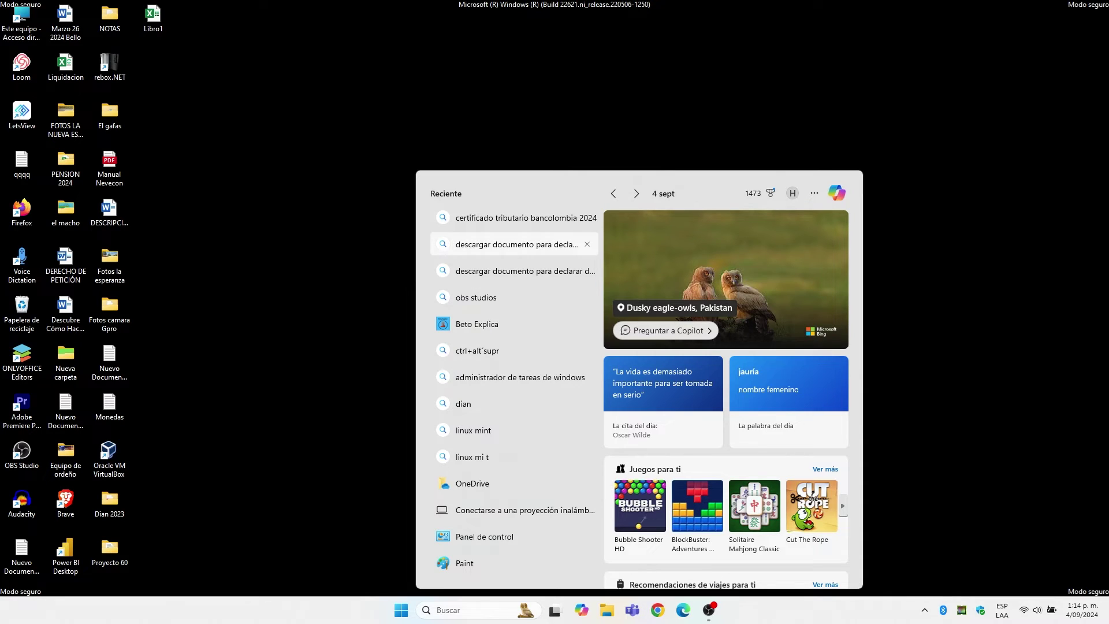
key("Escape")
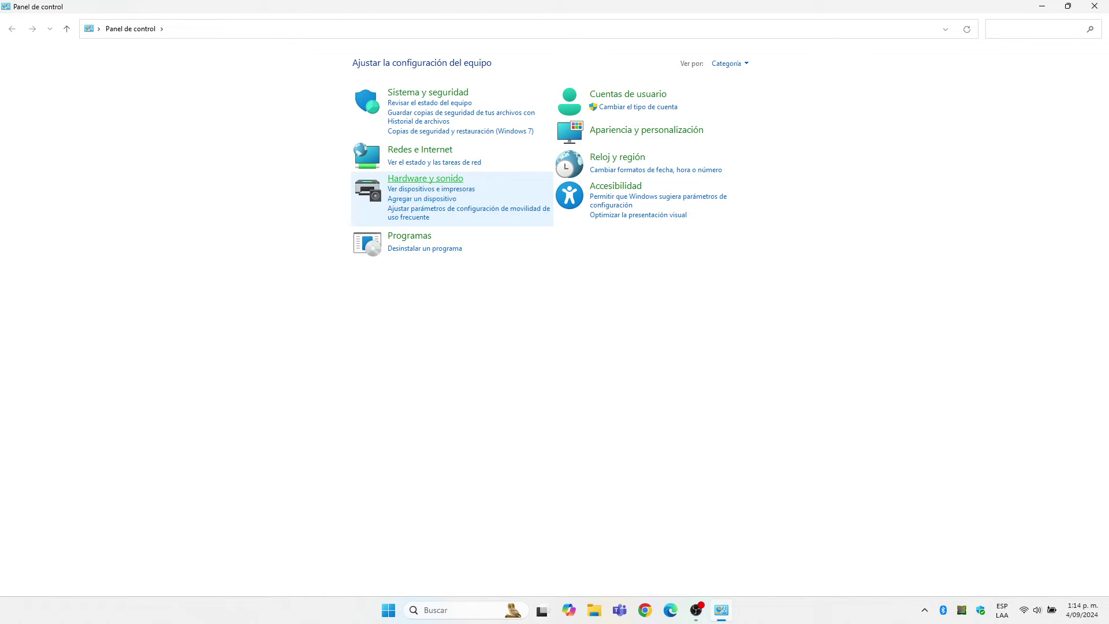
left_click(427, 179)
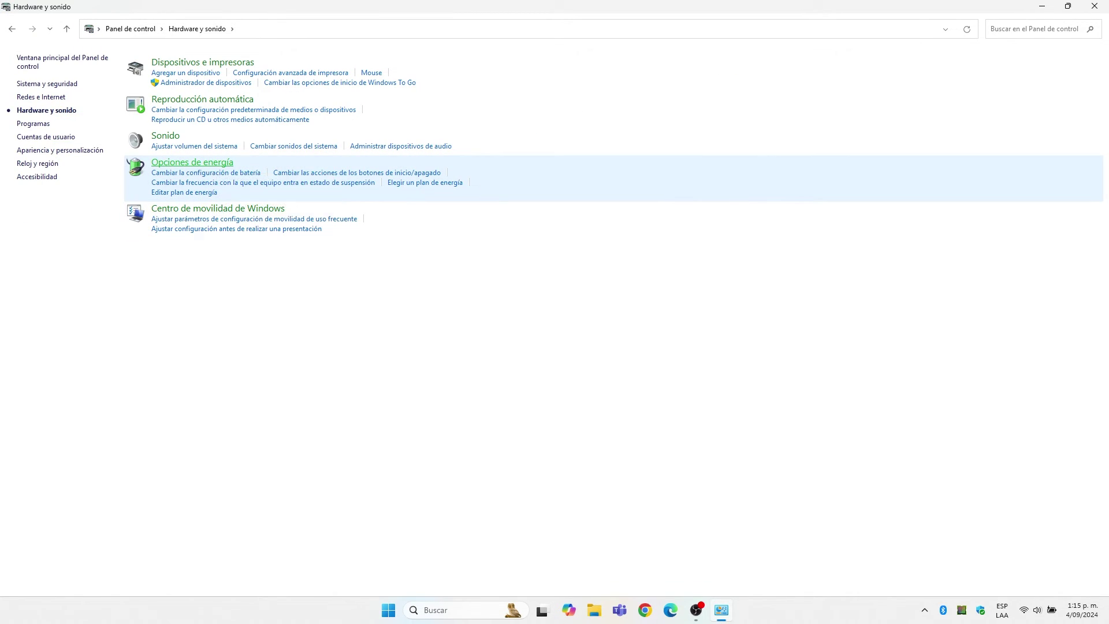
left_click(197, 163)
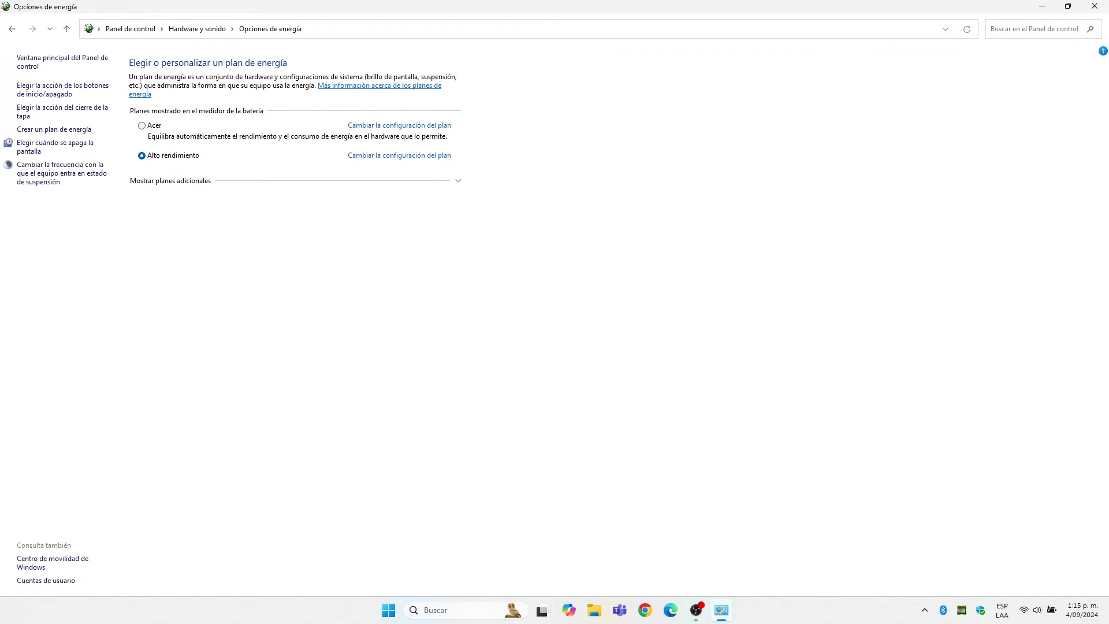
Step: Open the settings for the power button actions and turn off Activar inicio rápido (recomendado)
left_click(63, 89)
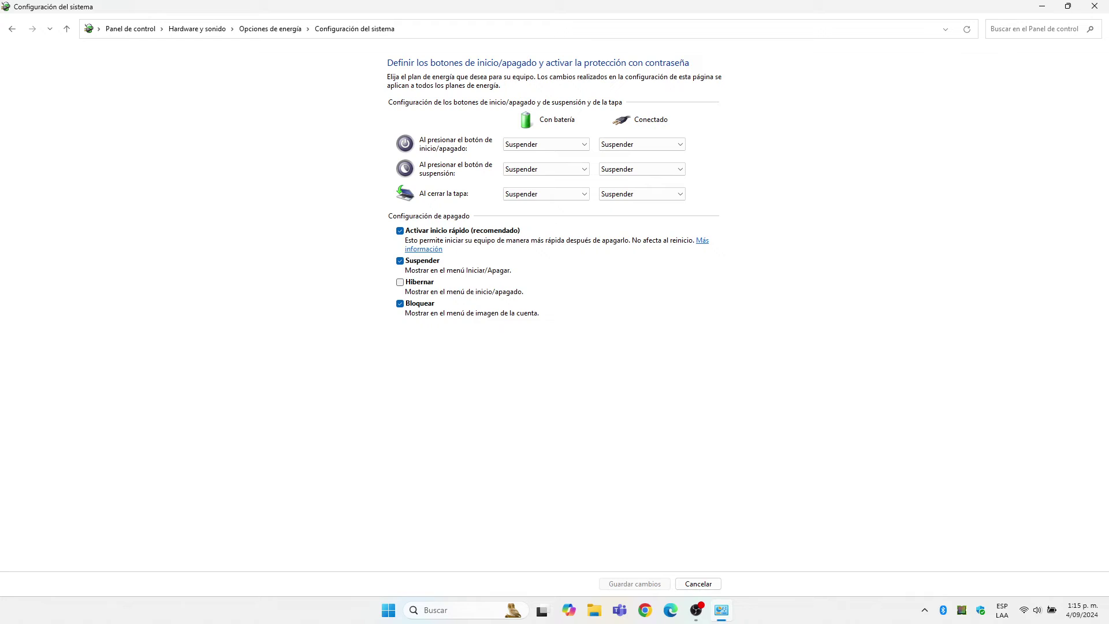
left_click(399, 230)
key("Return")
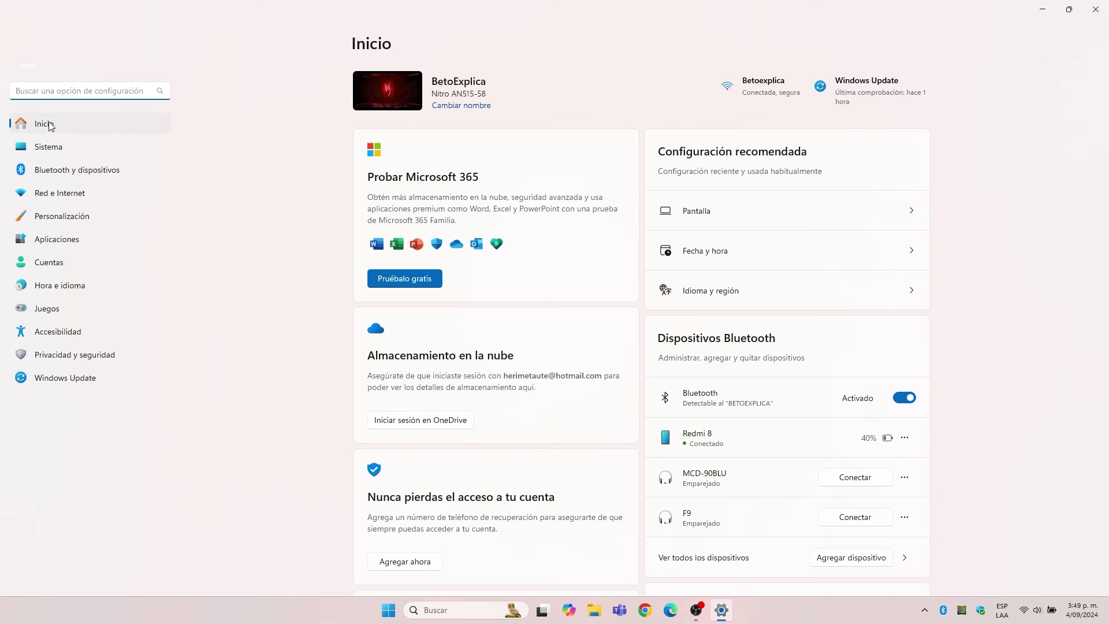
Step: Open the Recuperación page of the Sistema settings and restart the computer into Arranque avanzado
left_click(47, 151)
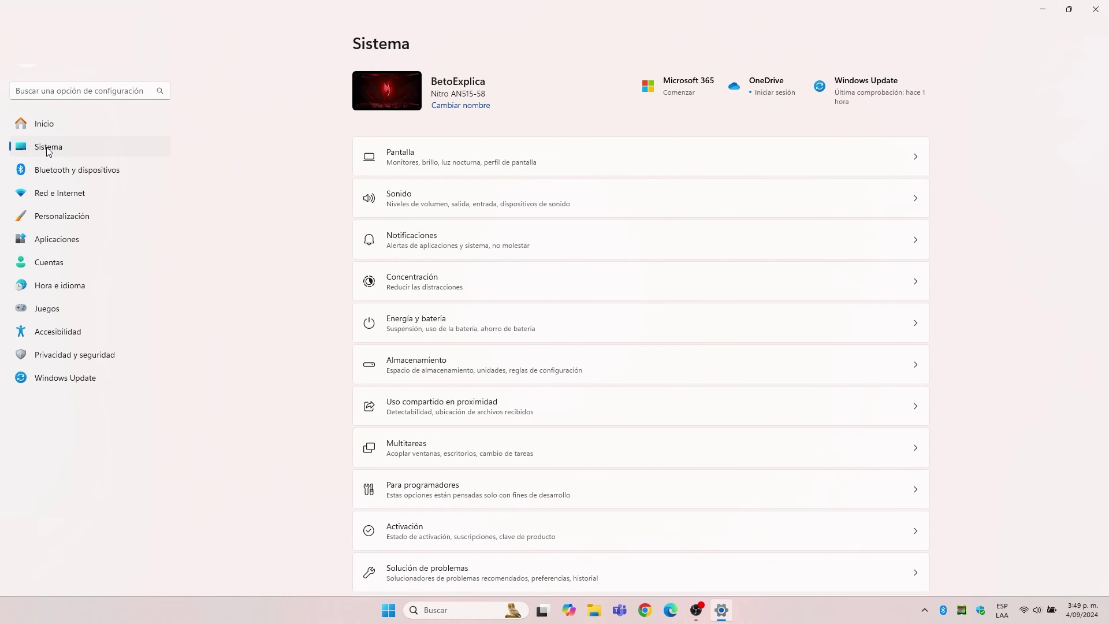
scroll(562, 462, "down", 1)
scroll(562, 463, "down", 4)
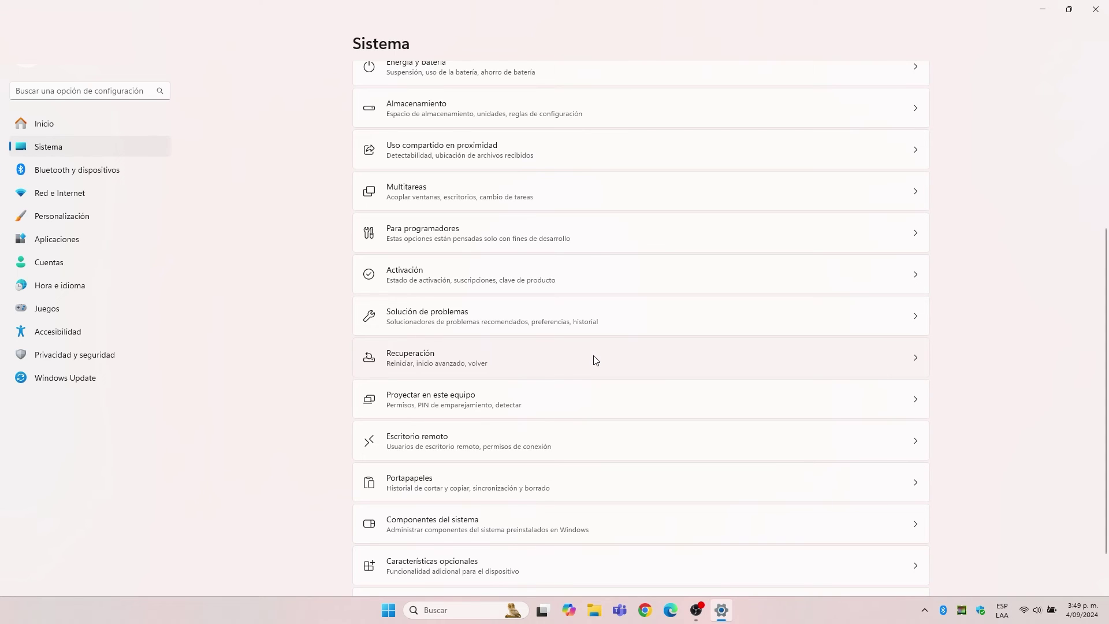
left_click(596, 361)
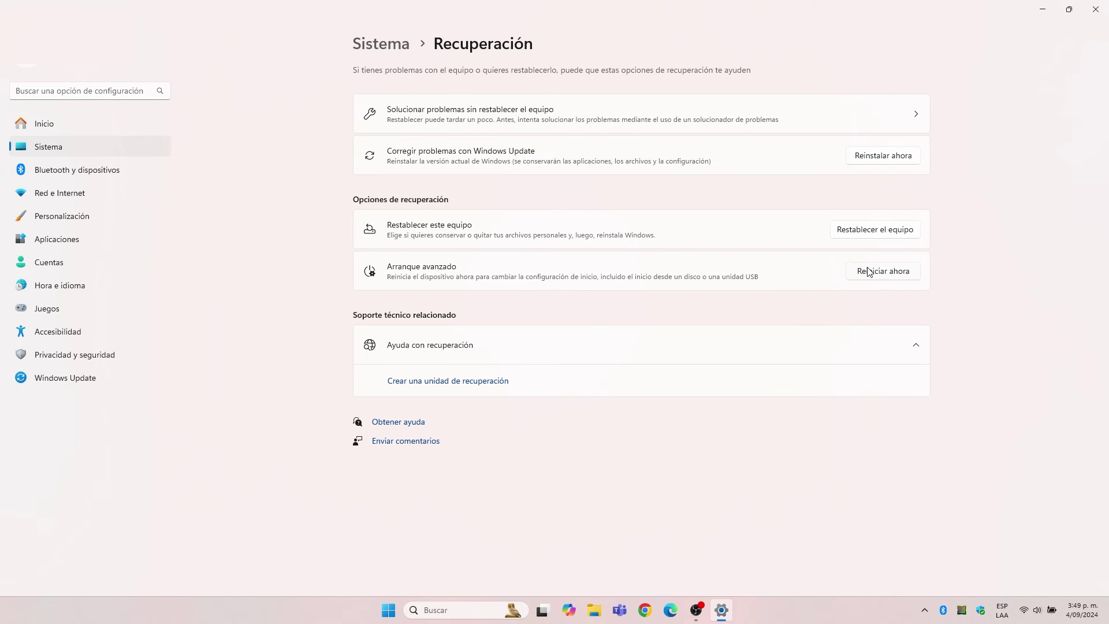
left_click(891, 272)
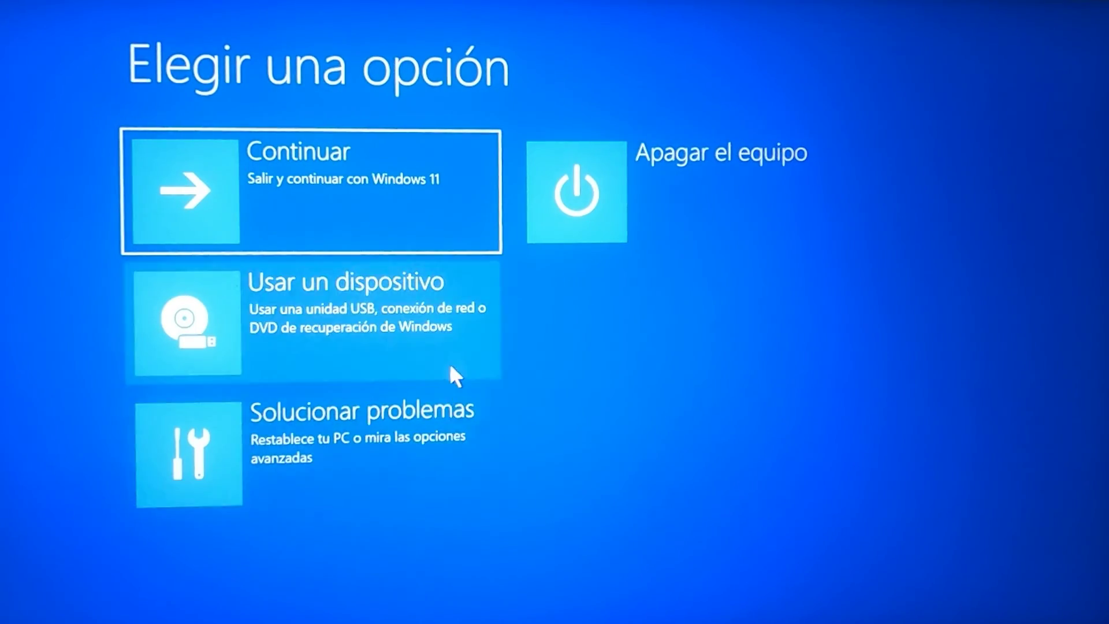
Step: Launch Restaurar sistema from the advanced troubleshooting options of the recovery environment
left_click(416, 424)
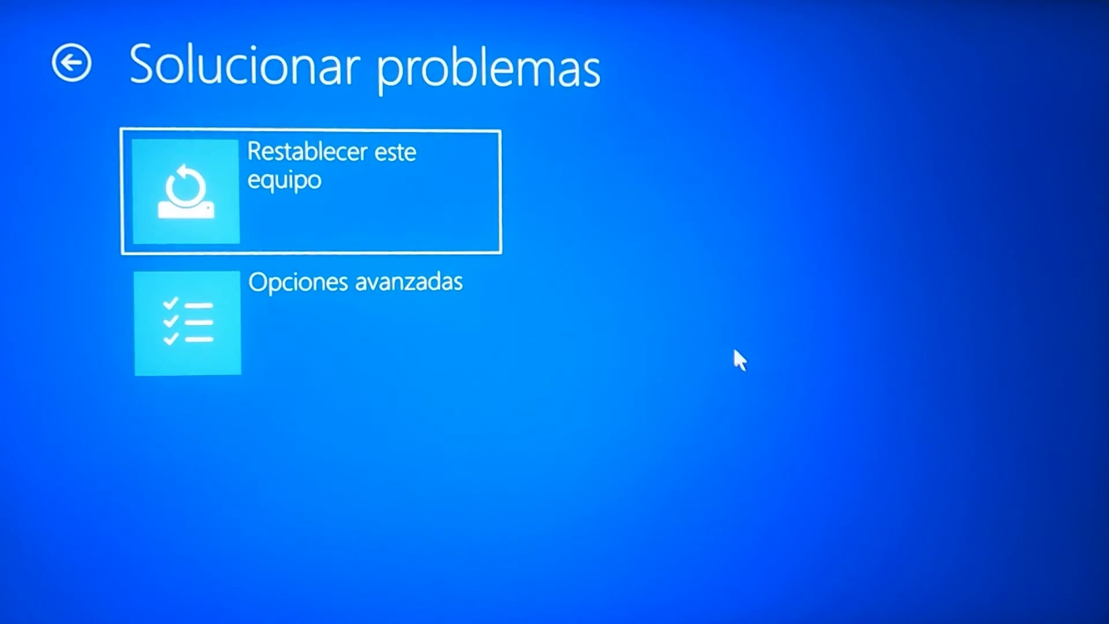
left_click(416, 324)
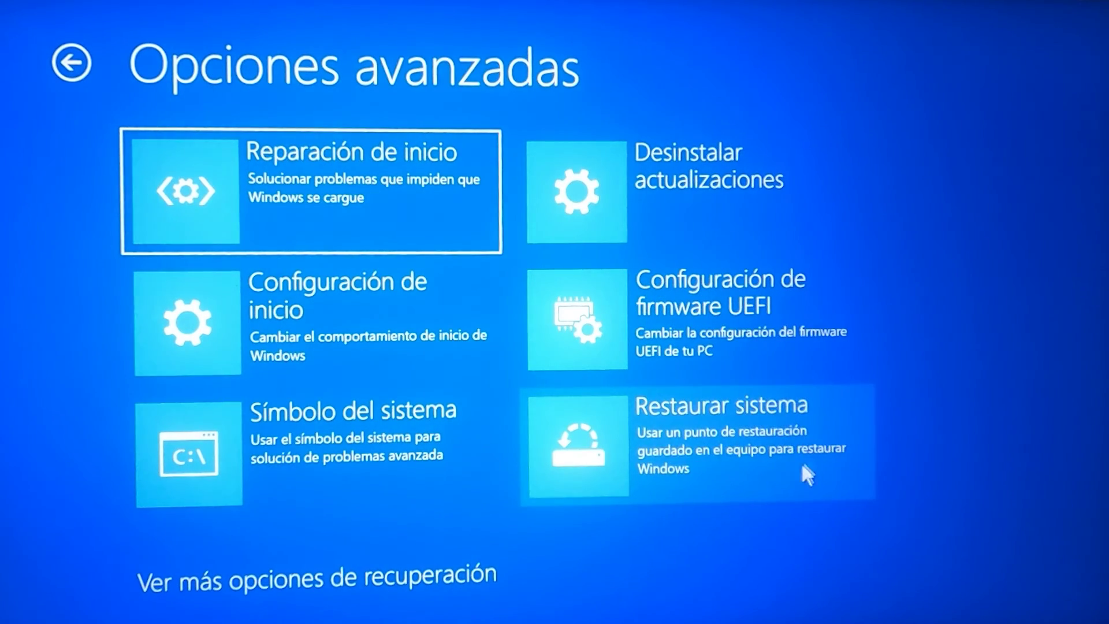
left_click(736, 427)
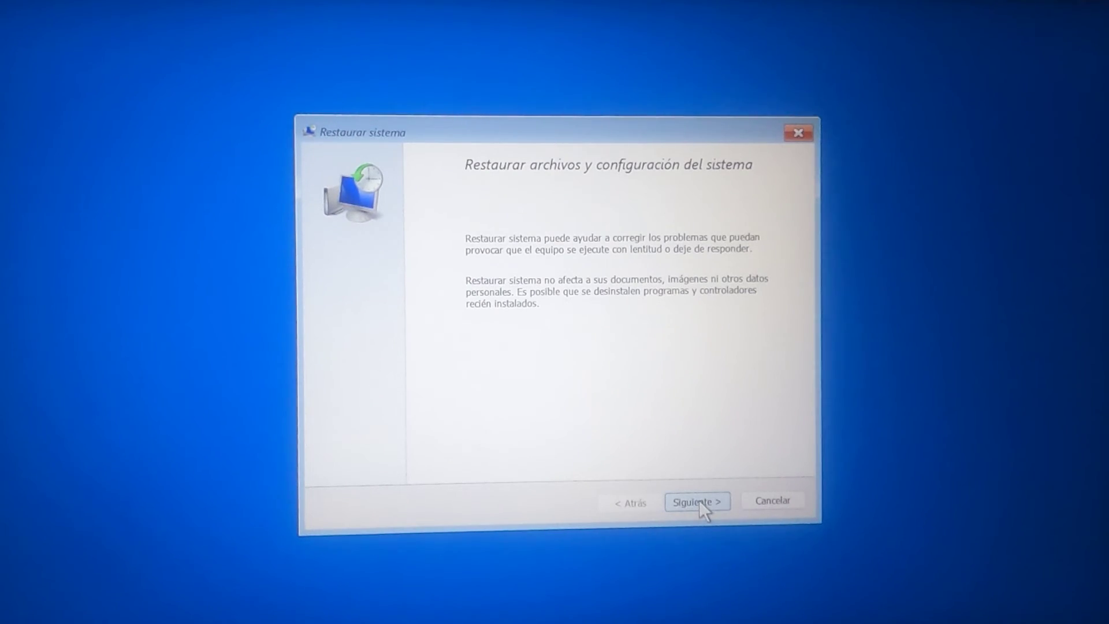
Step: Select the Windows Update restore point of 8/31/2024 12:01:54 PM and continue the system restore wizard
left_click(699, 501)
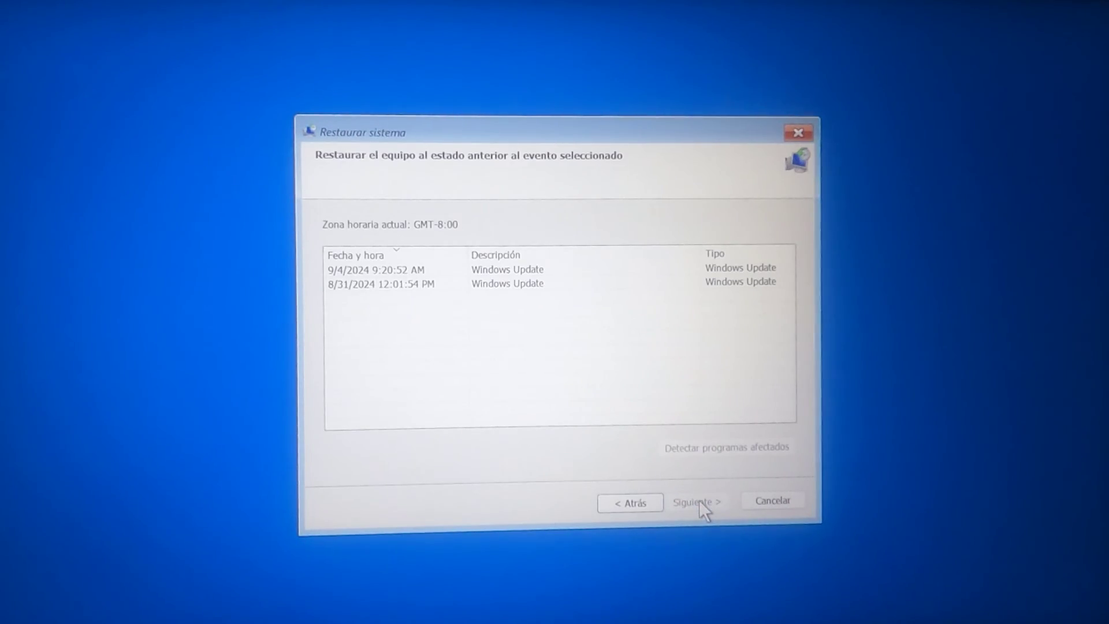
left_click(410, 283)
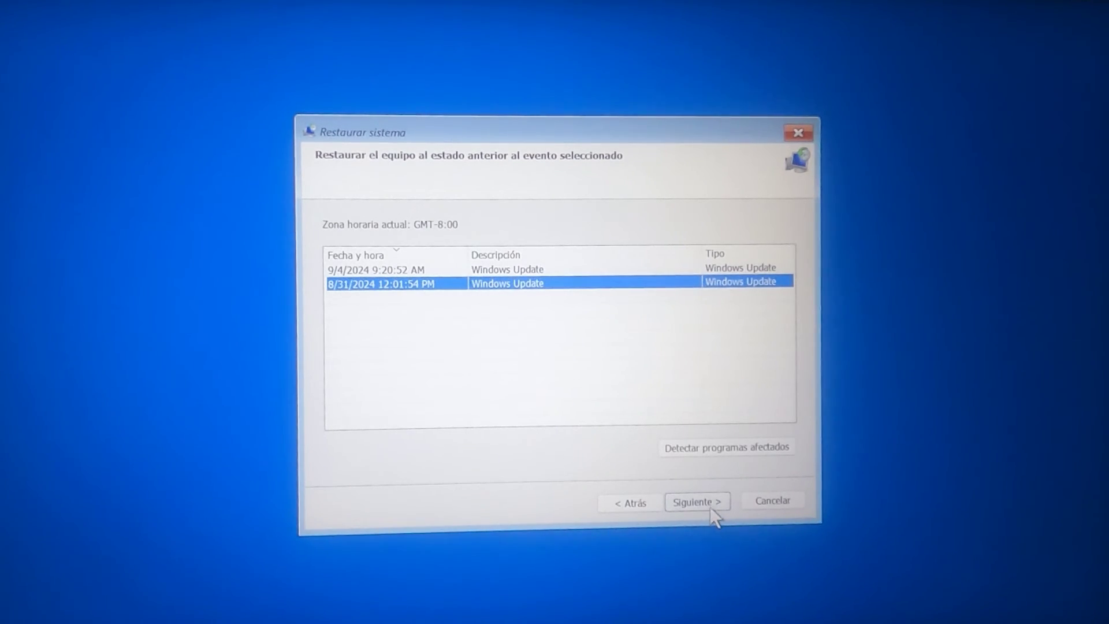
left_click(705, 501)
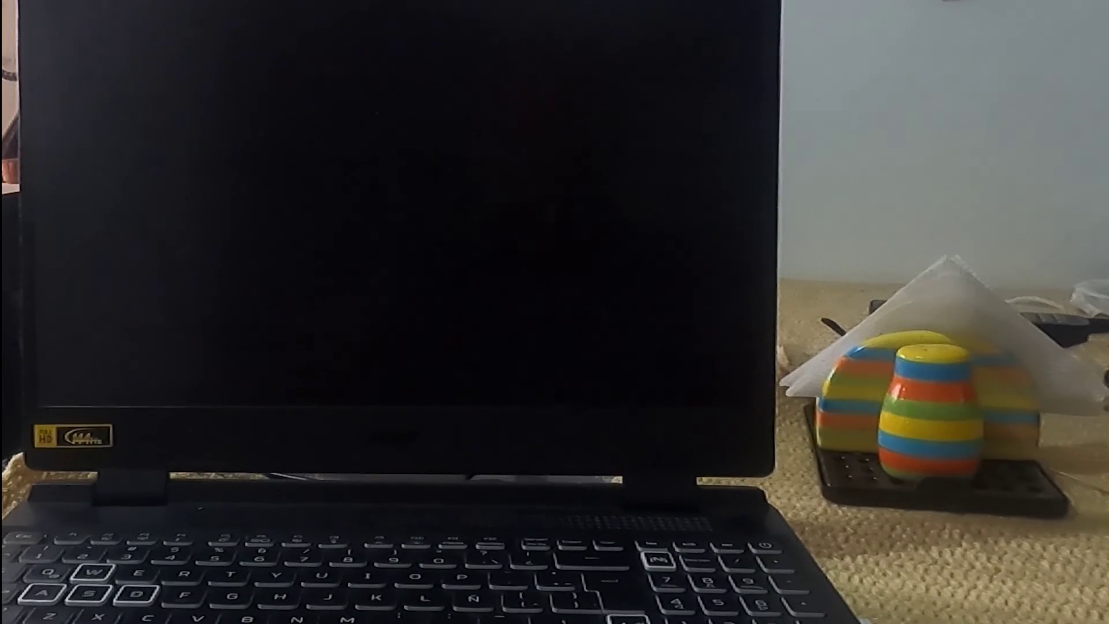
Step: Interrupt the computer's startup repeatedly by forcing it off and powering it on to reach Reparación automática
key("XF86PowerOff")
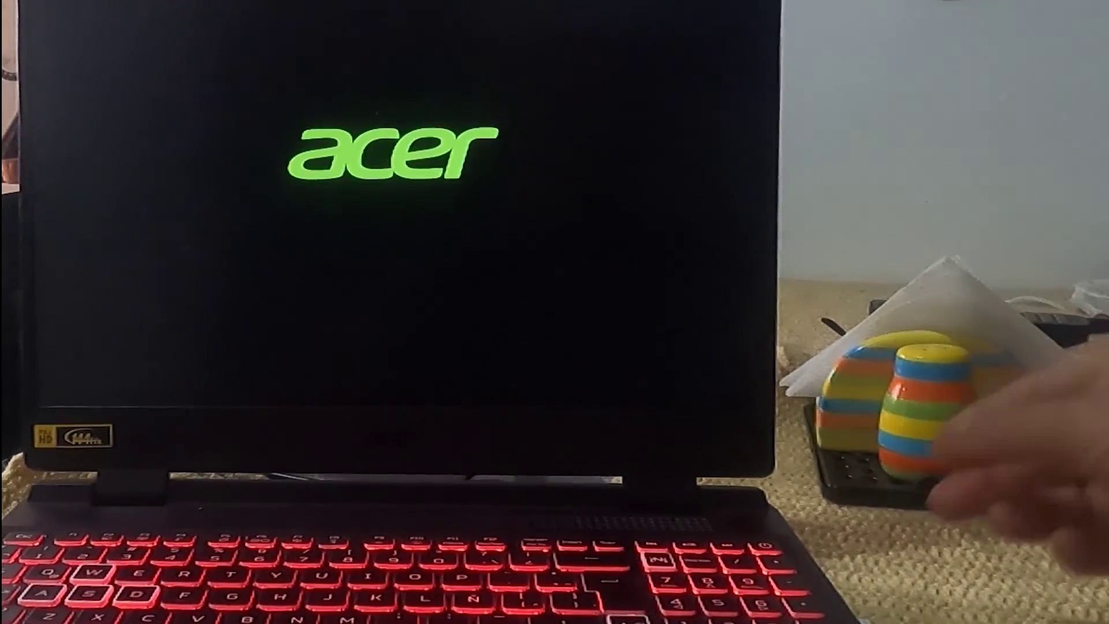
key("XF86PowerOff")
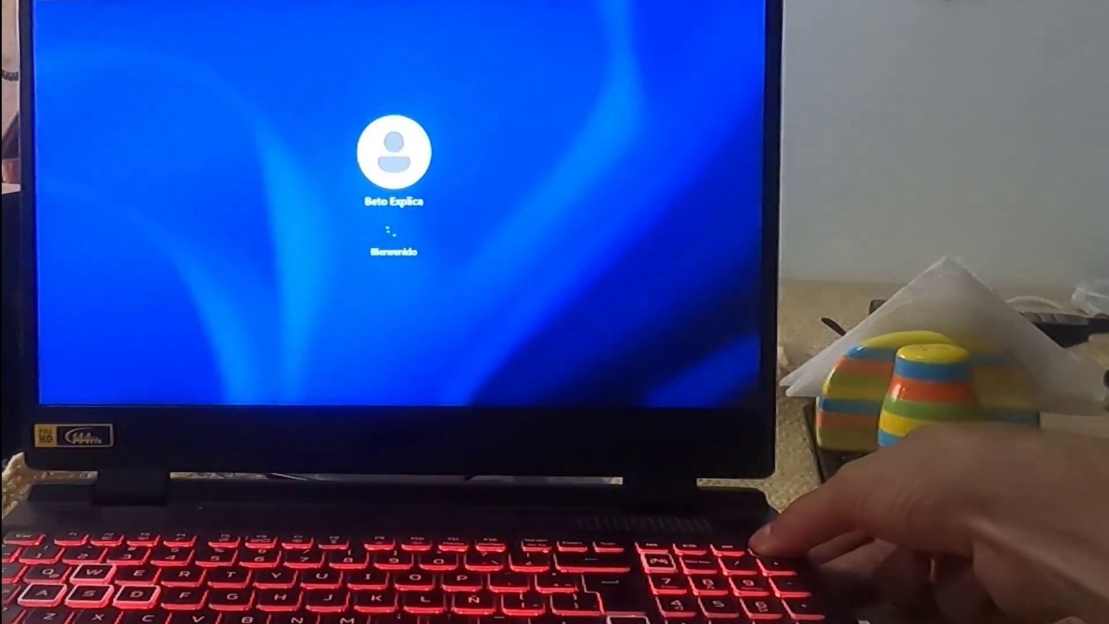
key("XF86PowerOff")
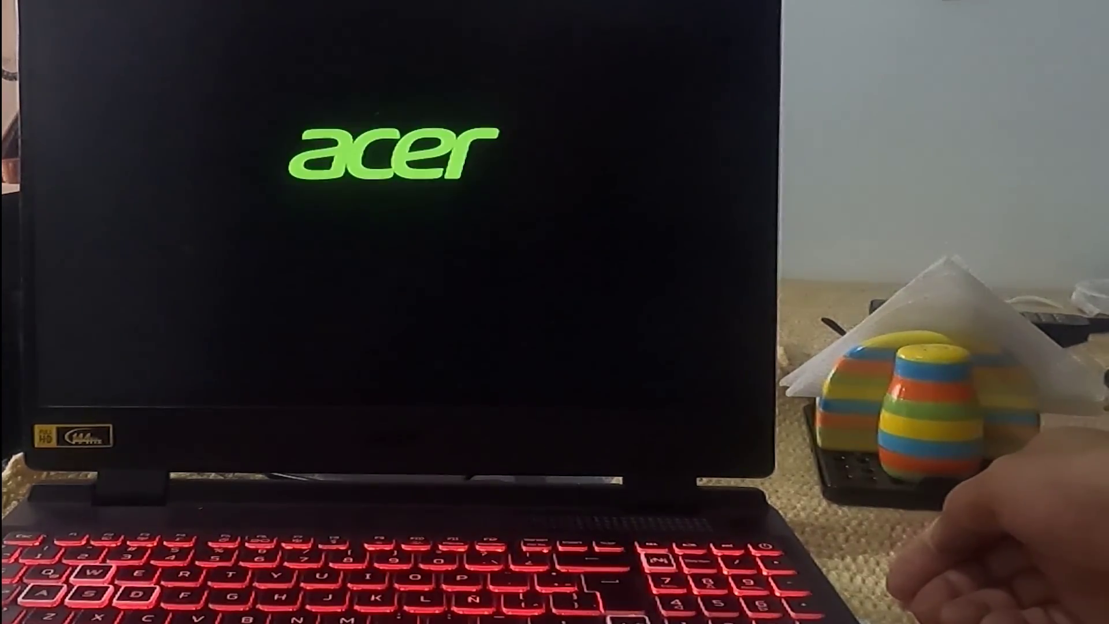
key("XF86PowerOff")
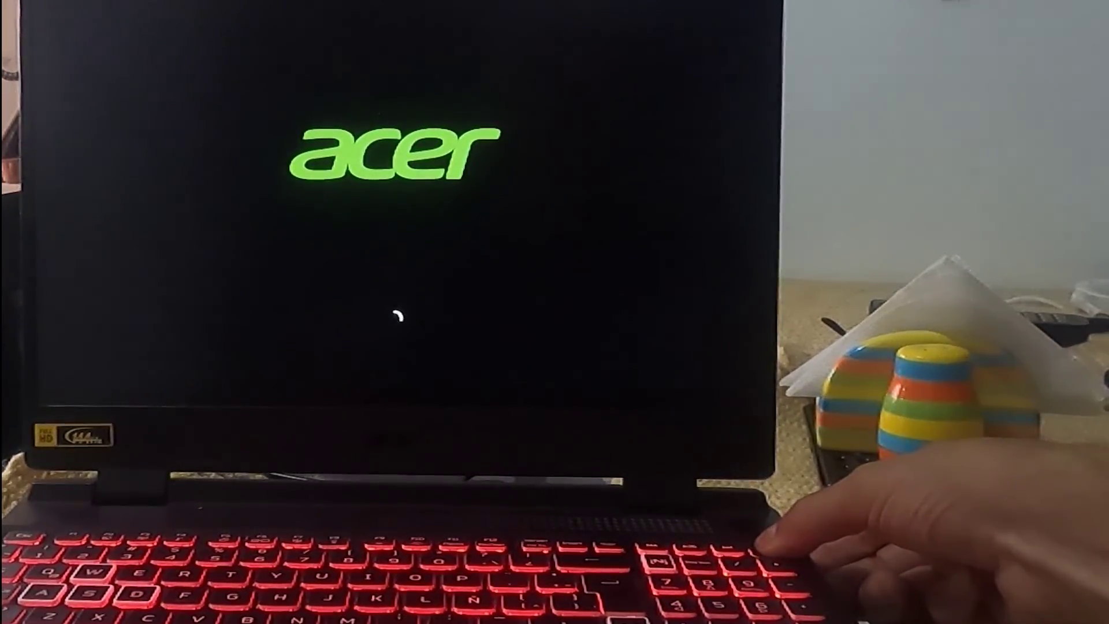
key("XF86PowerOff")
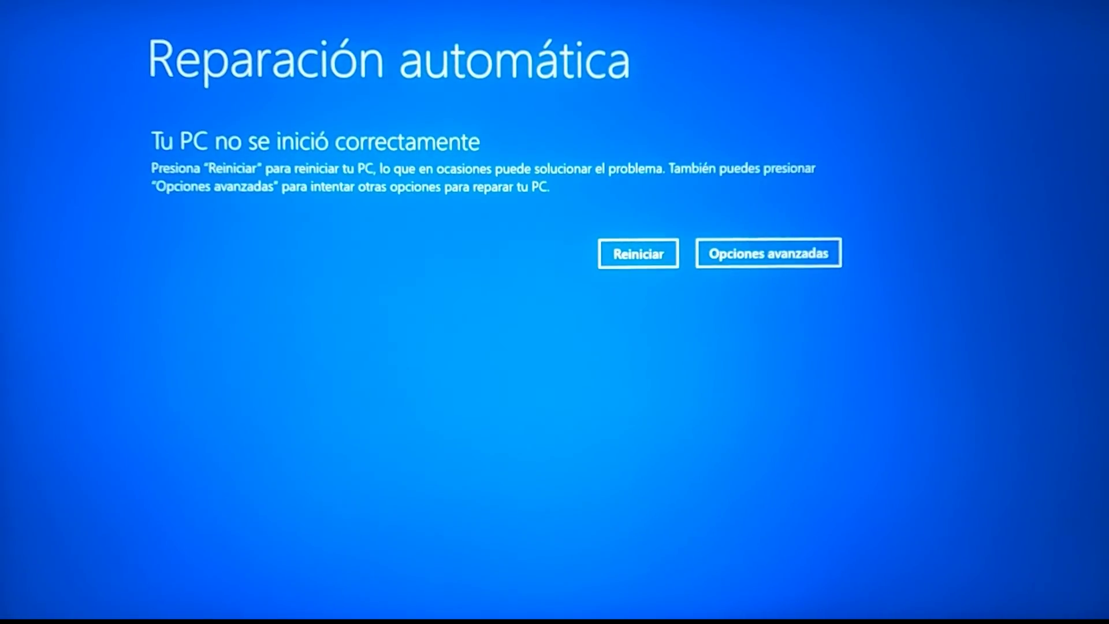
Step: Run Reparación de inicio from the advanced troubleshooting options of the automatic repair environment
left_click(773, 265)
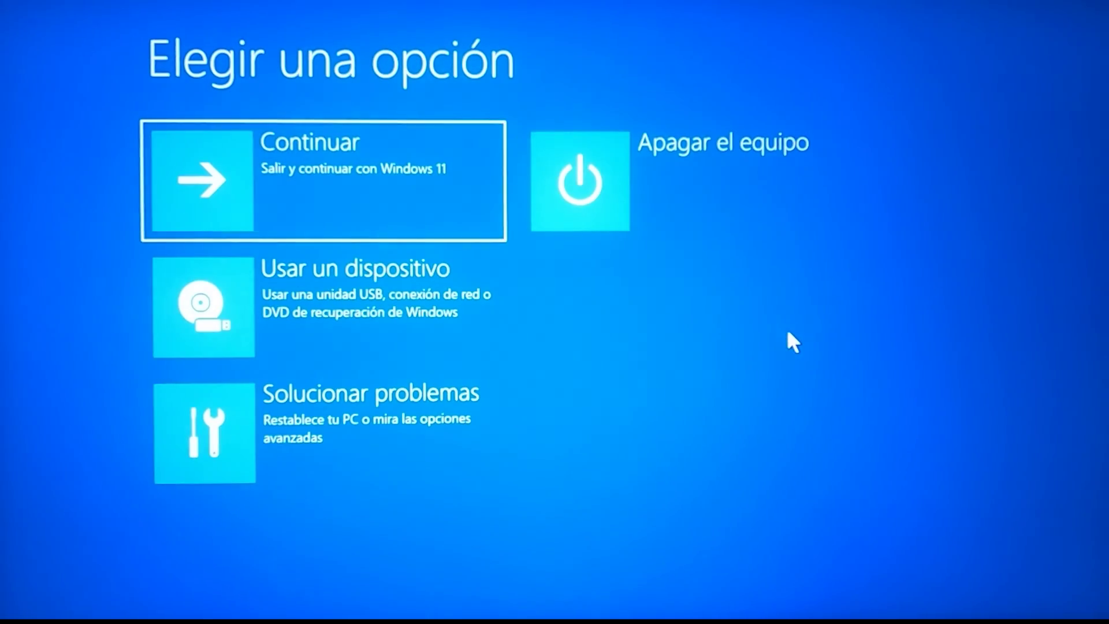
left_click(323, 408)
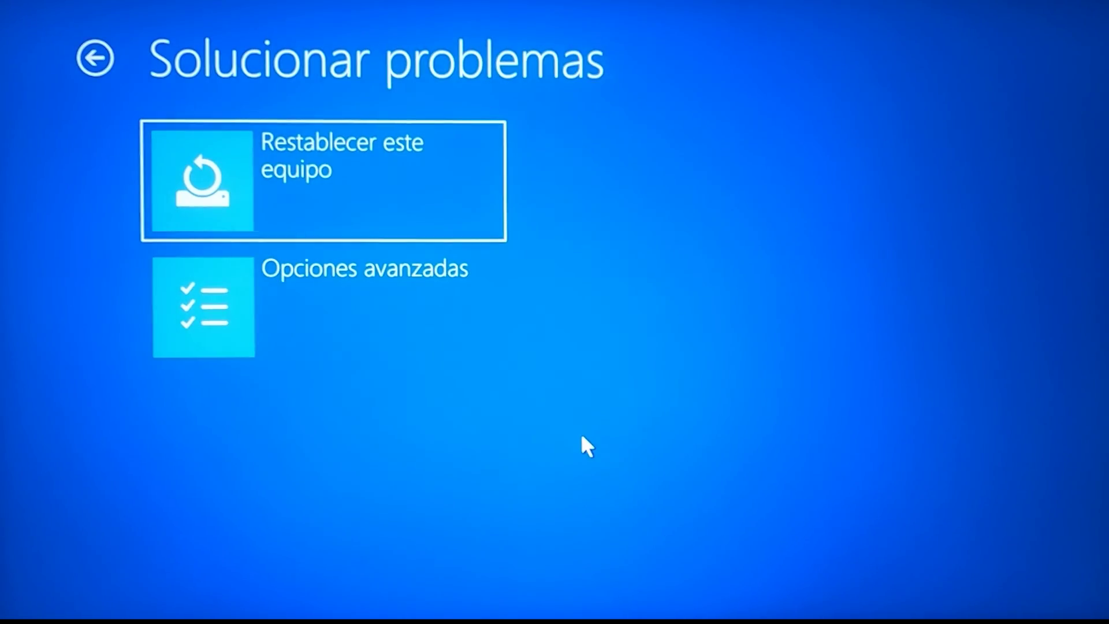
left_click(391, 272)
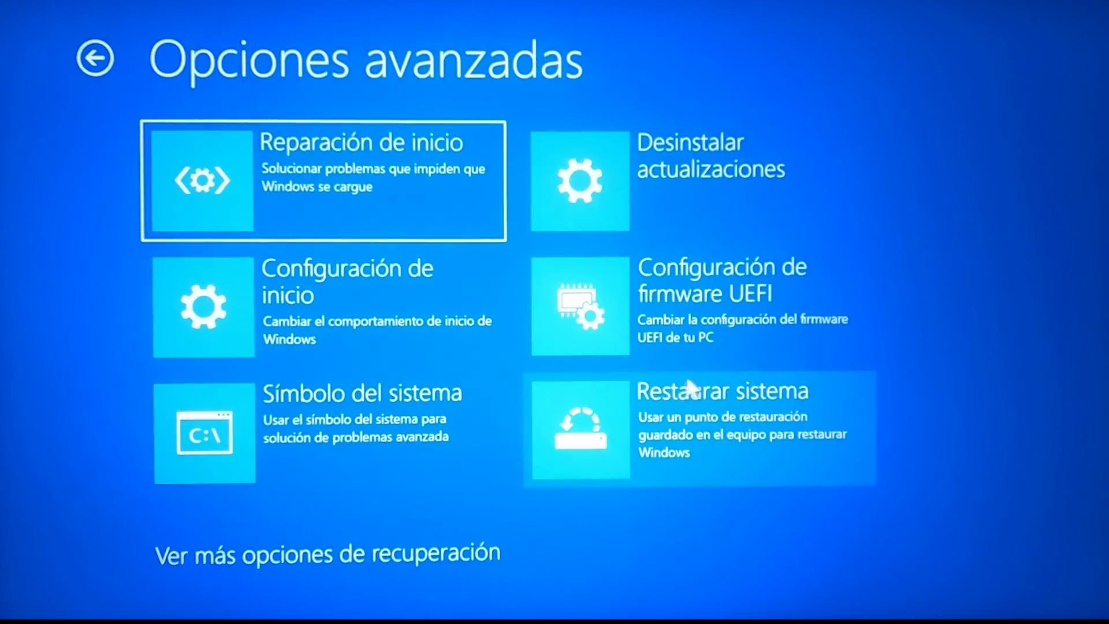
left_click(406, 164)
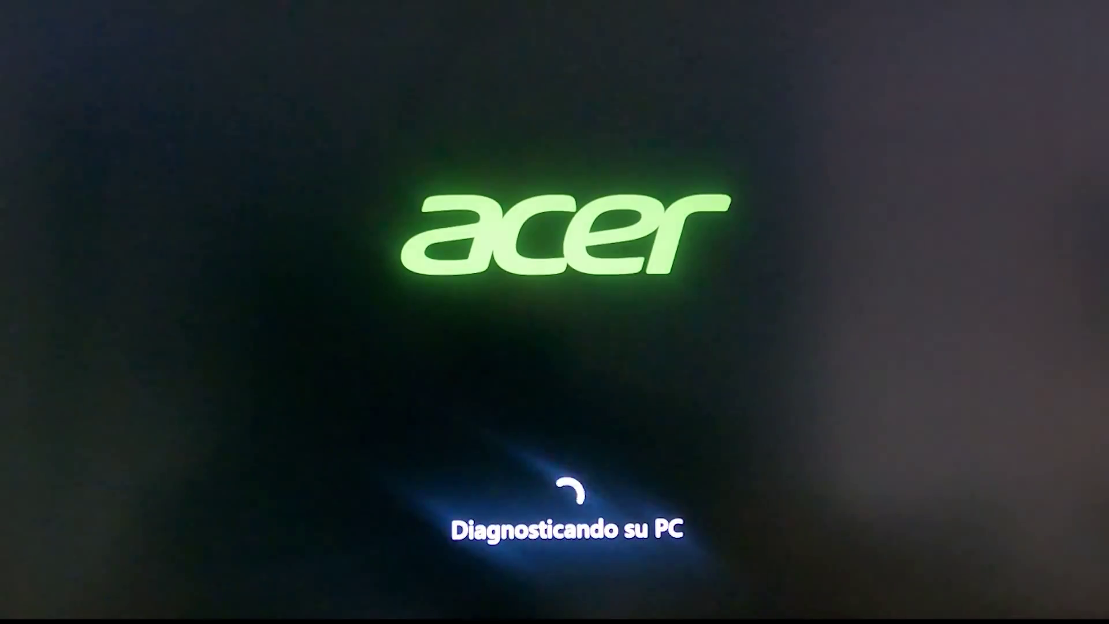